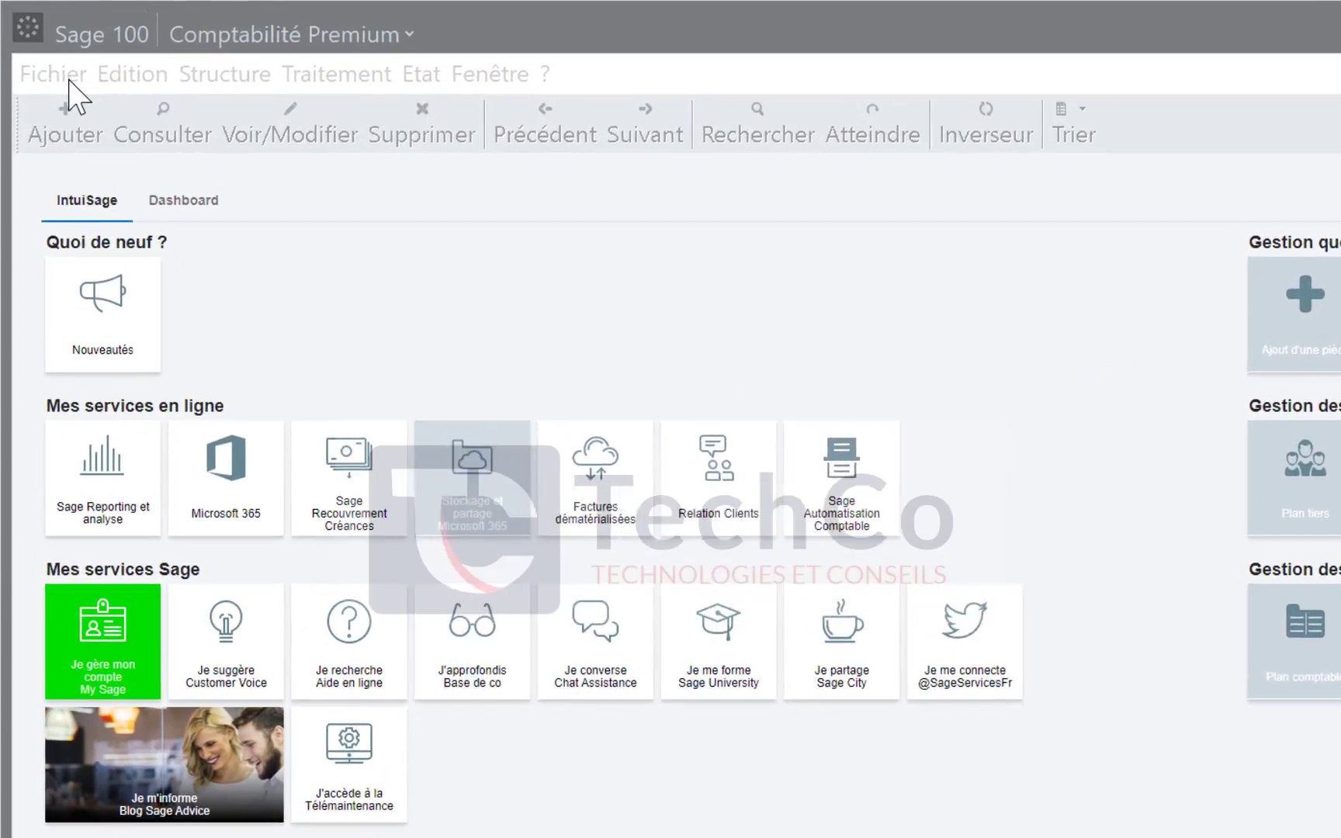
Check the Fichier menu, then show the Fenêtre menu with Mode assistant and Mode personnalisé
click(69, 77)
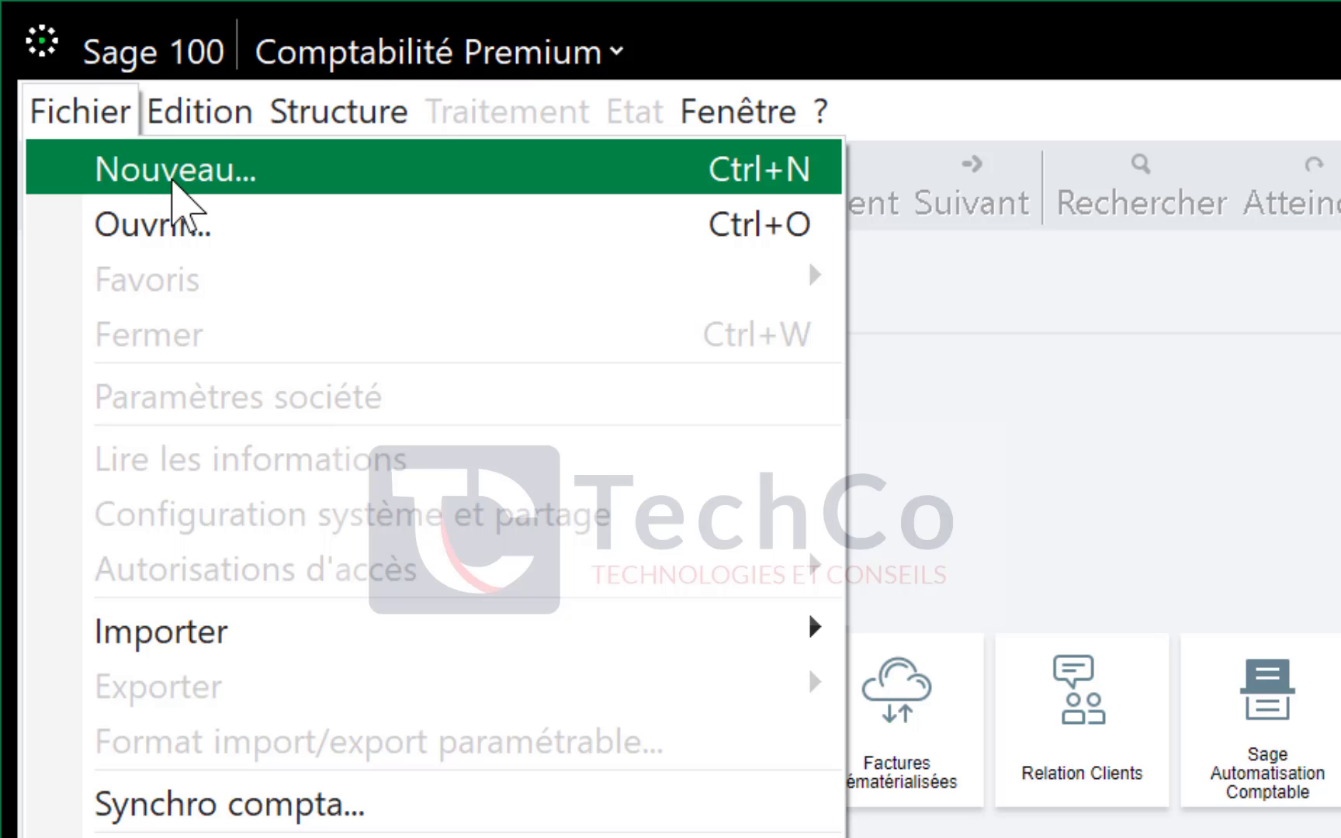
click(835, 124)
click(733, 116)
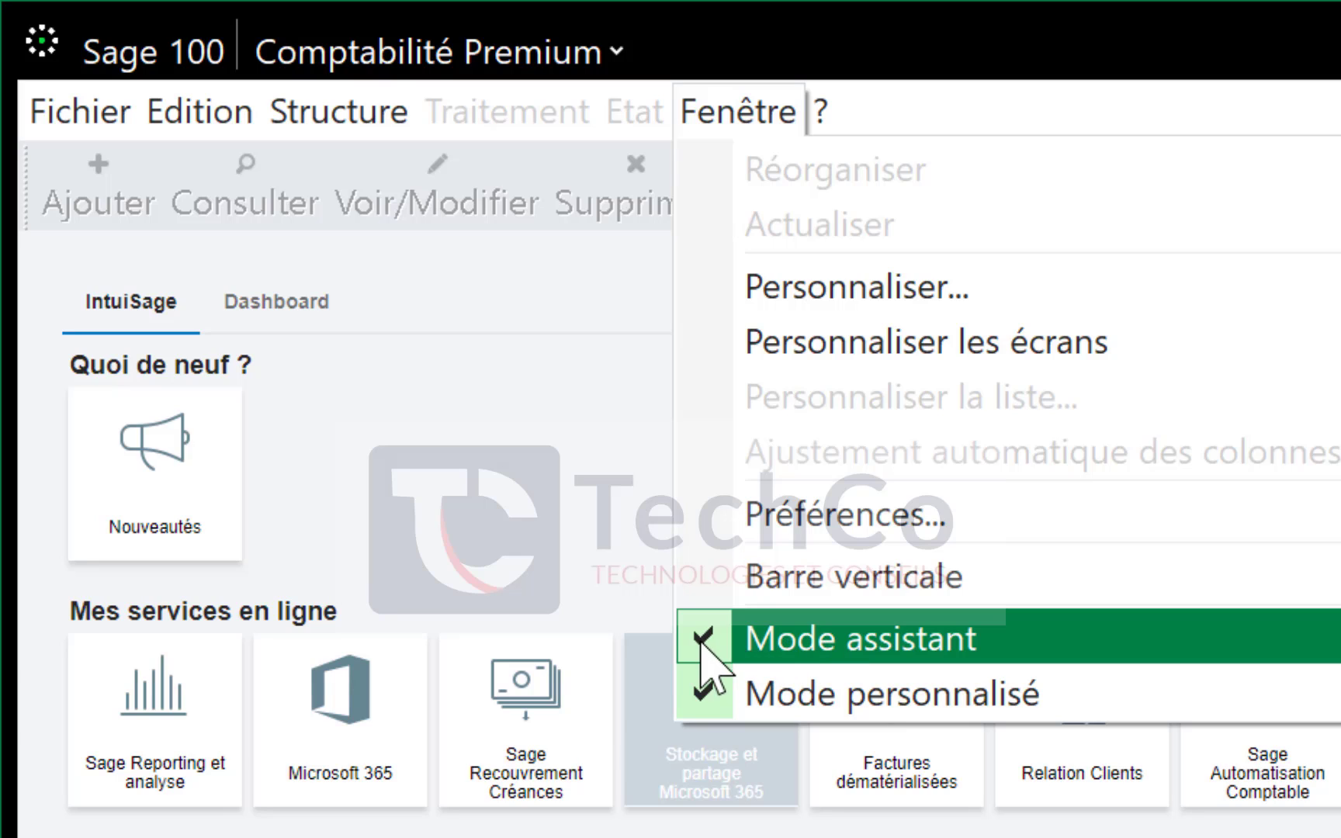
Switch Mode assistant off and back on, confirm both modes are enabled, then show the Fichier menu
click(873, 661)
click(760, 132)
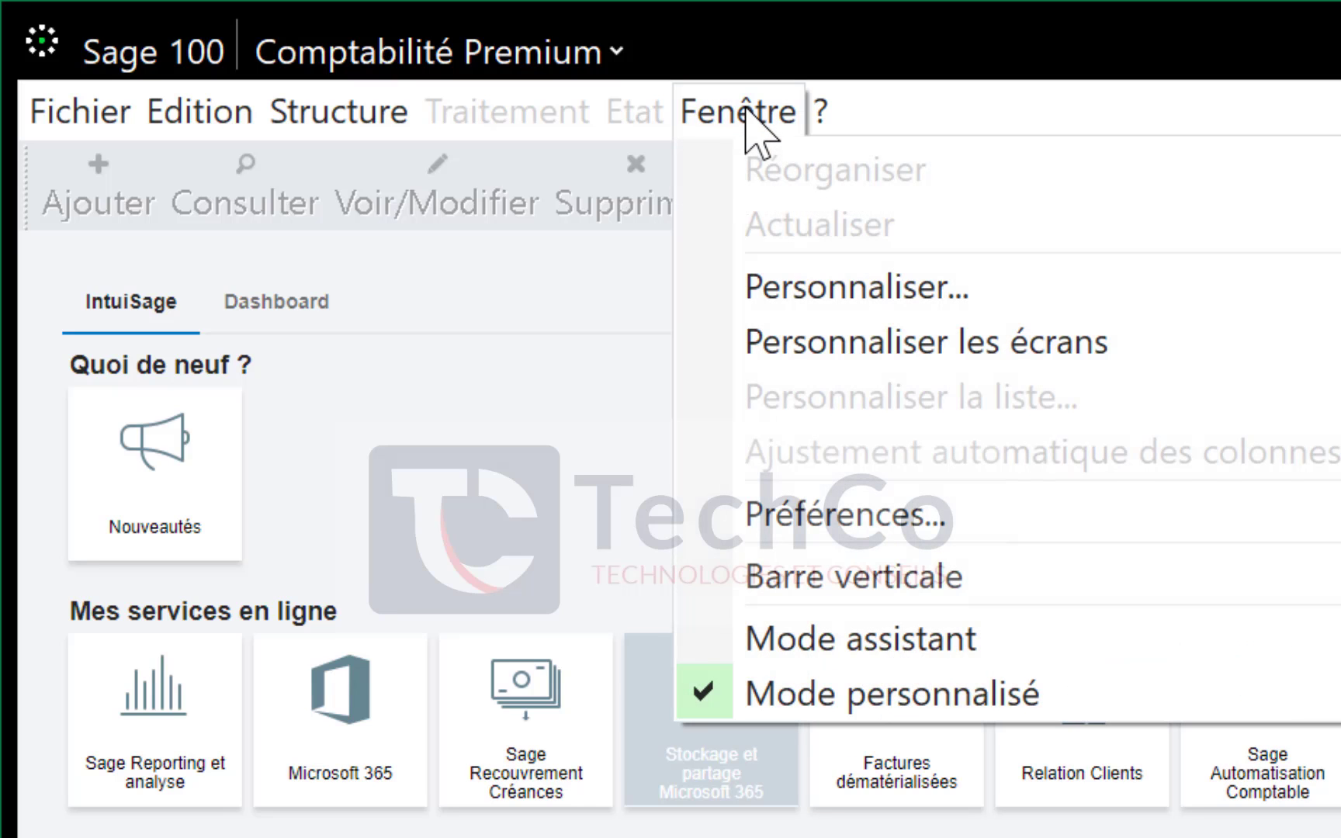
click(861, 656)
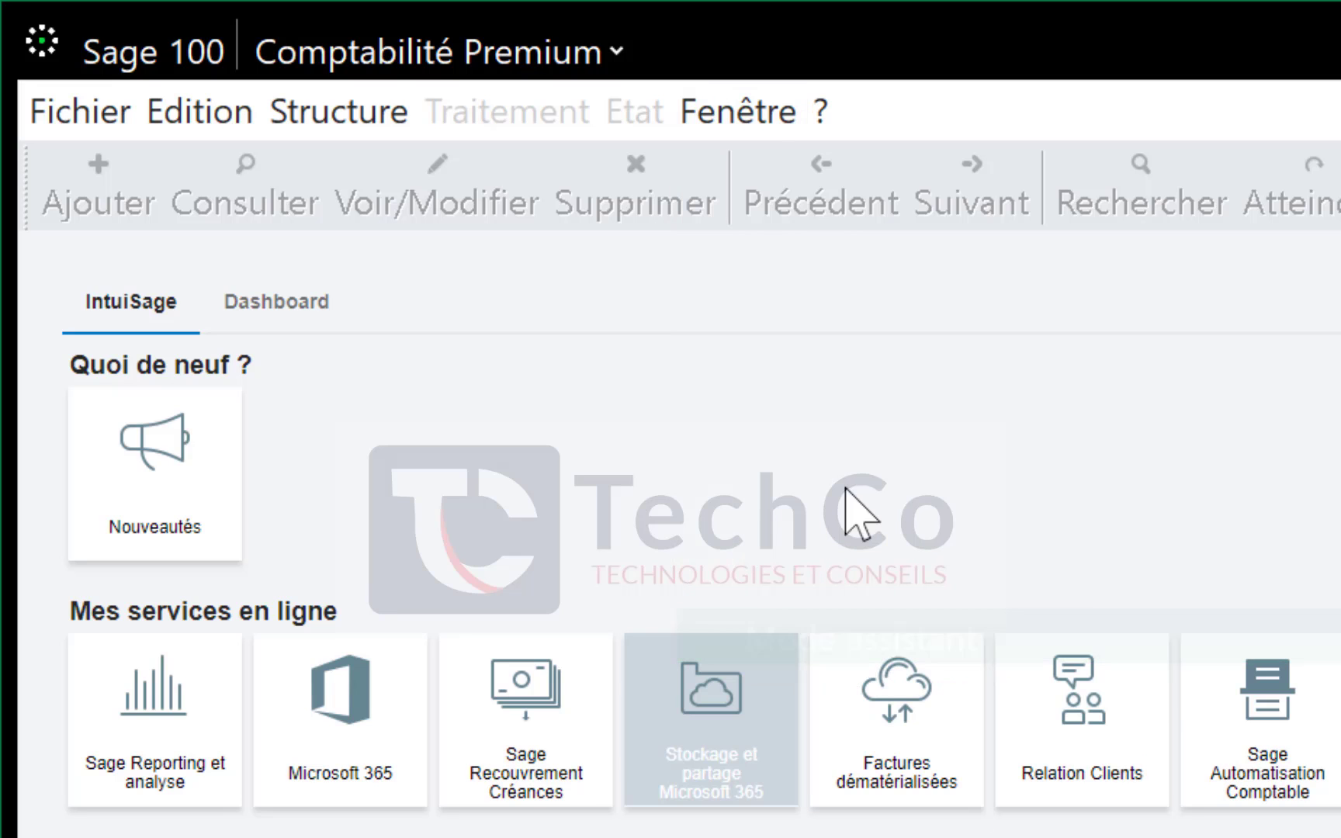
click(752, 116)
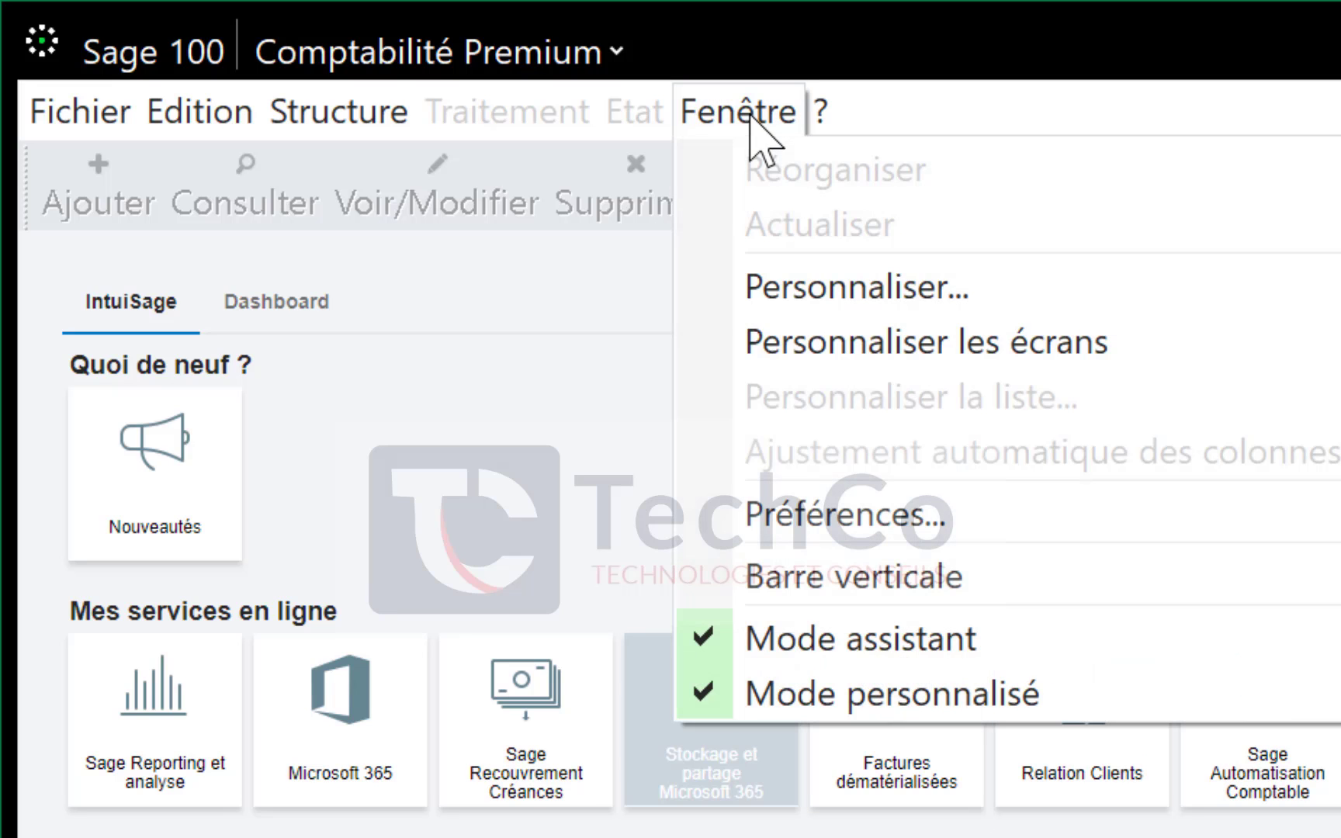
click(772, 640)
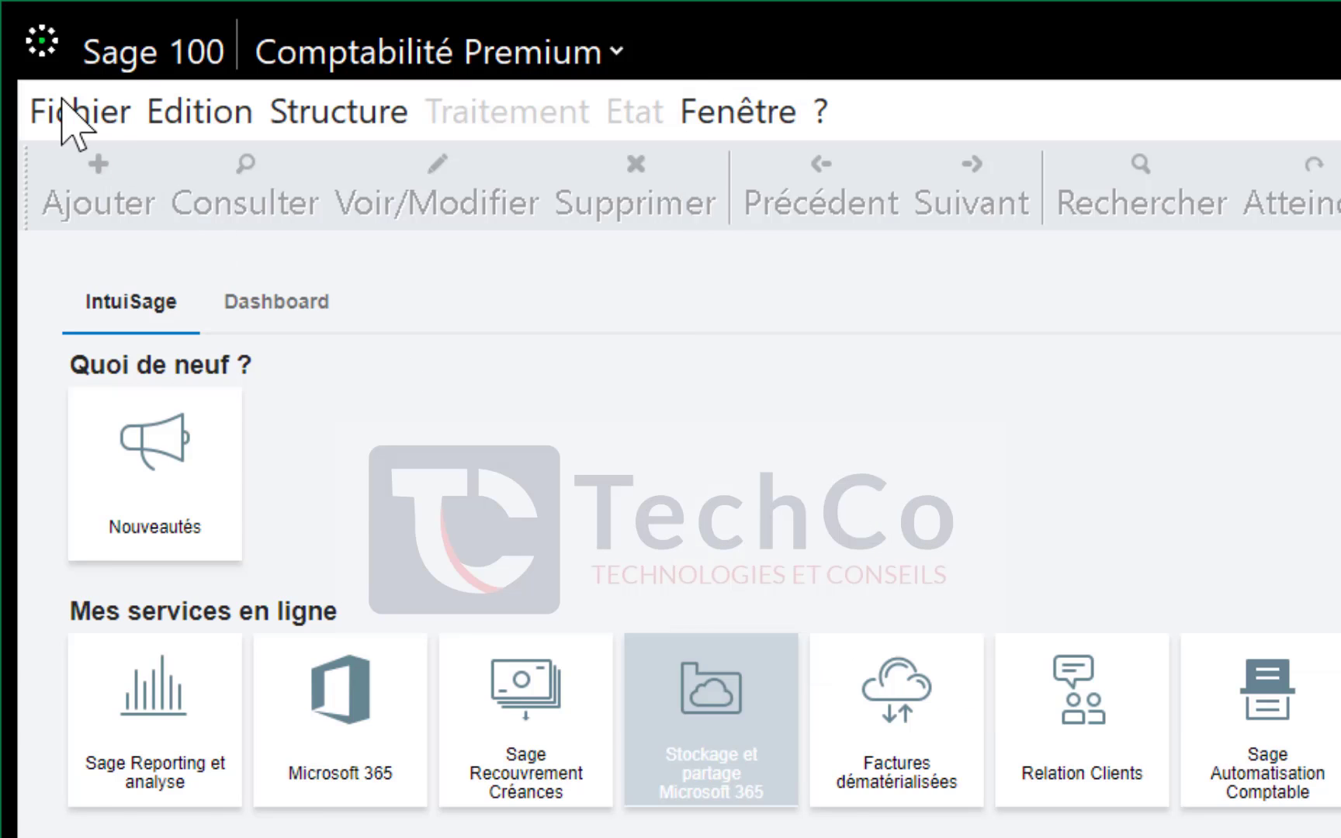
click(62, 113)
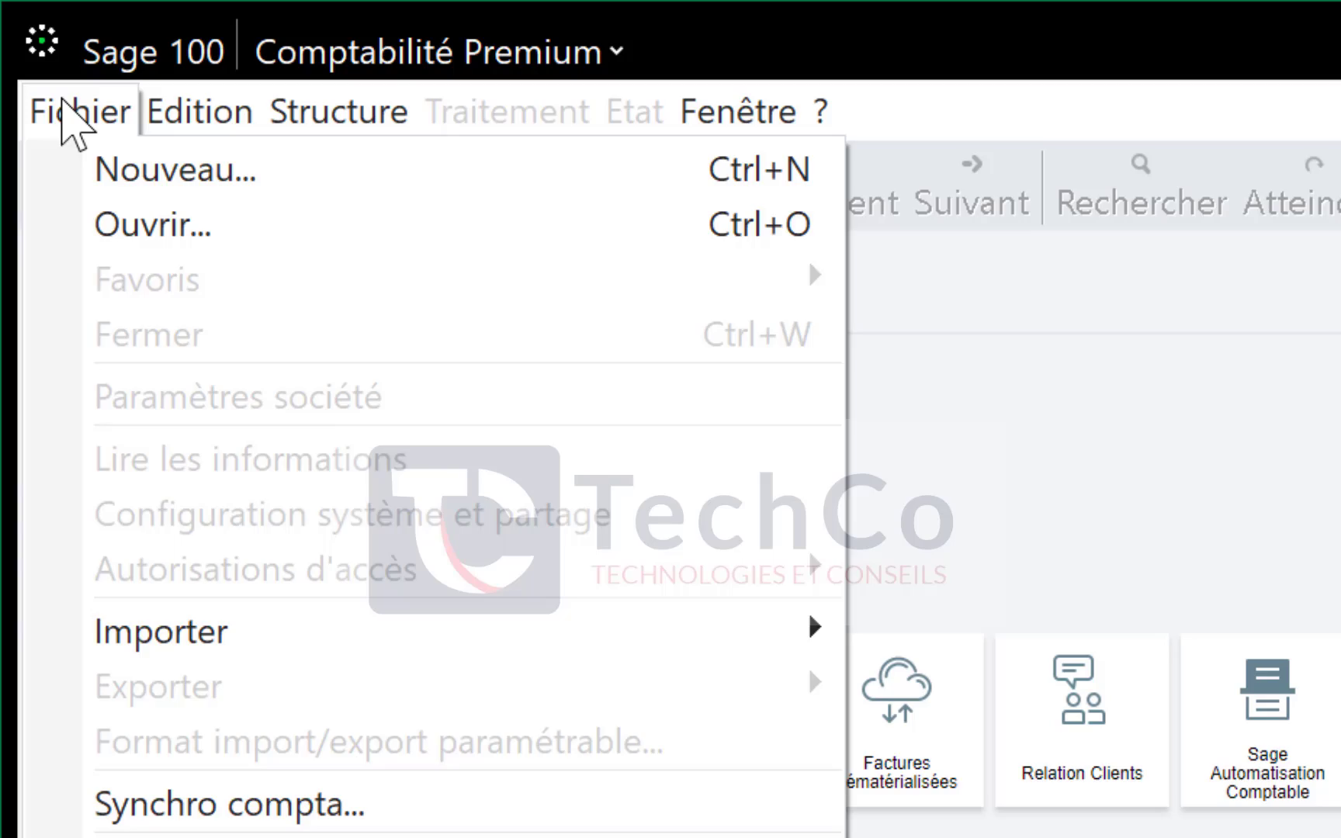
Start a new accounting file with SOCIETE_TEST as the raison sociale and go to the company details page
click(207, 170)
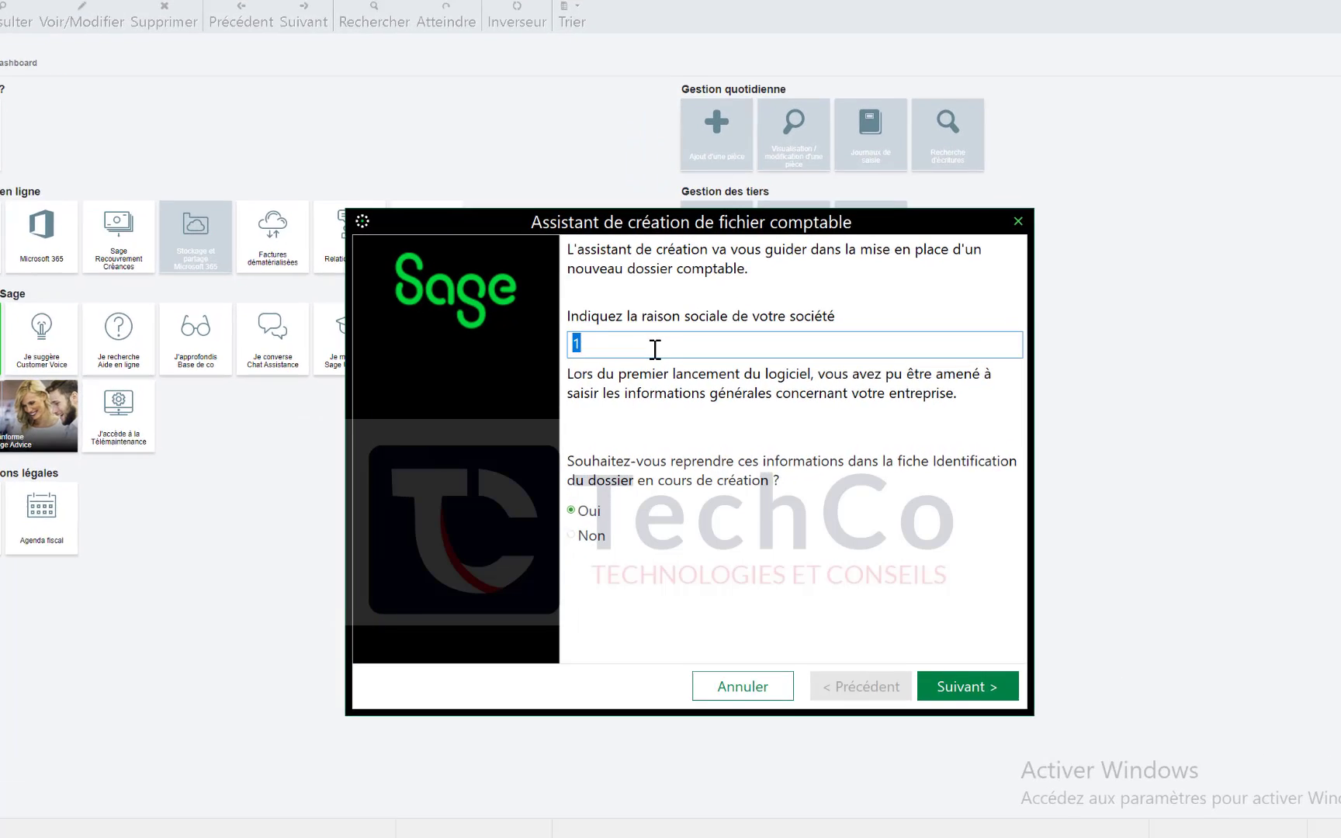
text(SOCI)
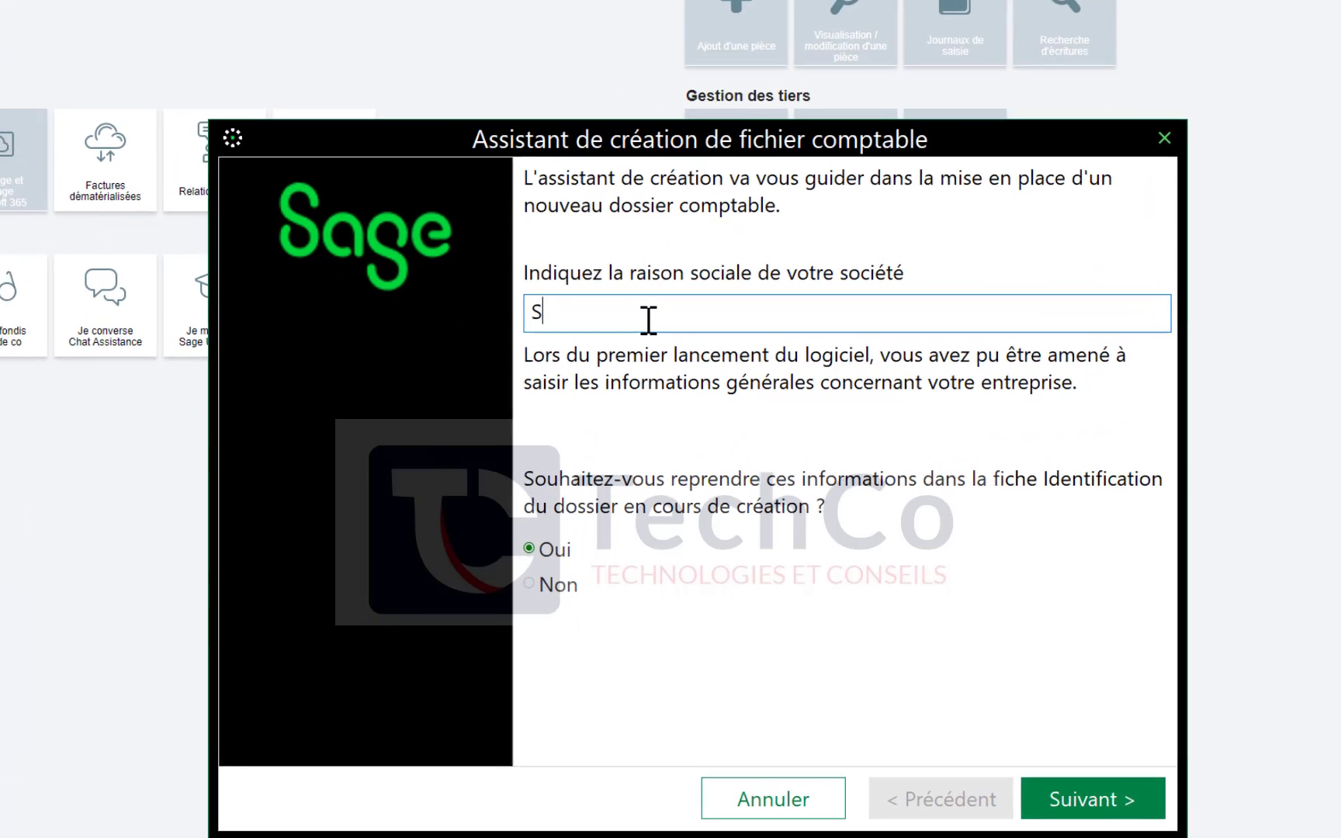
text(ETE)
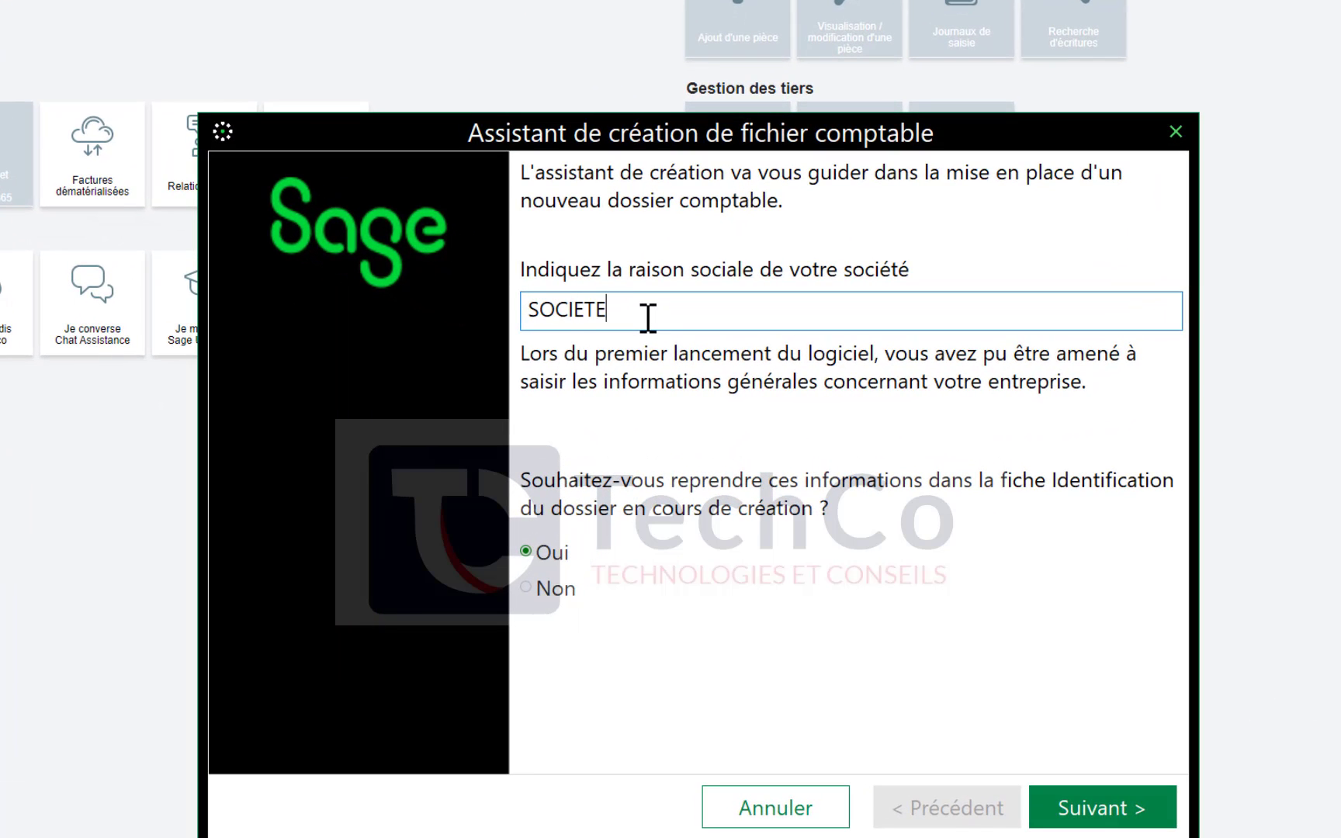
text(_TEST)
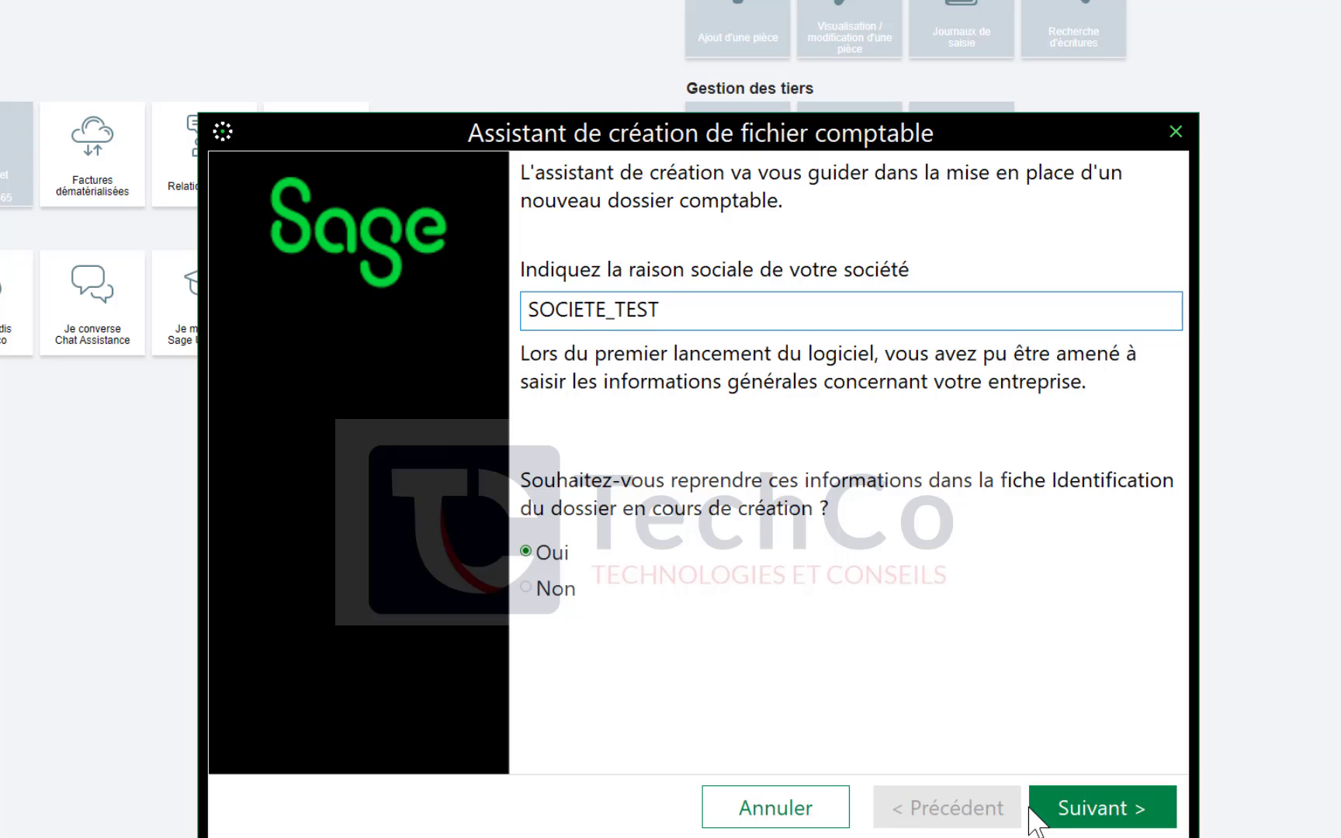
click(1122, 816)
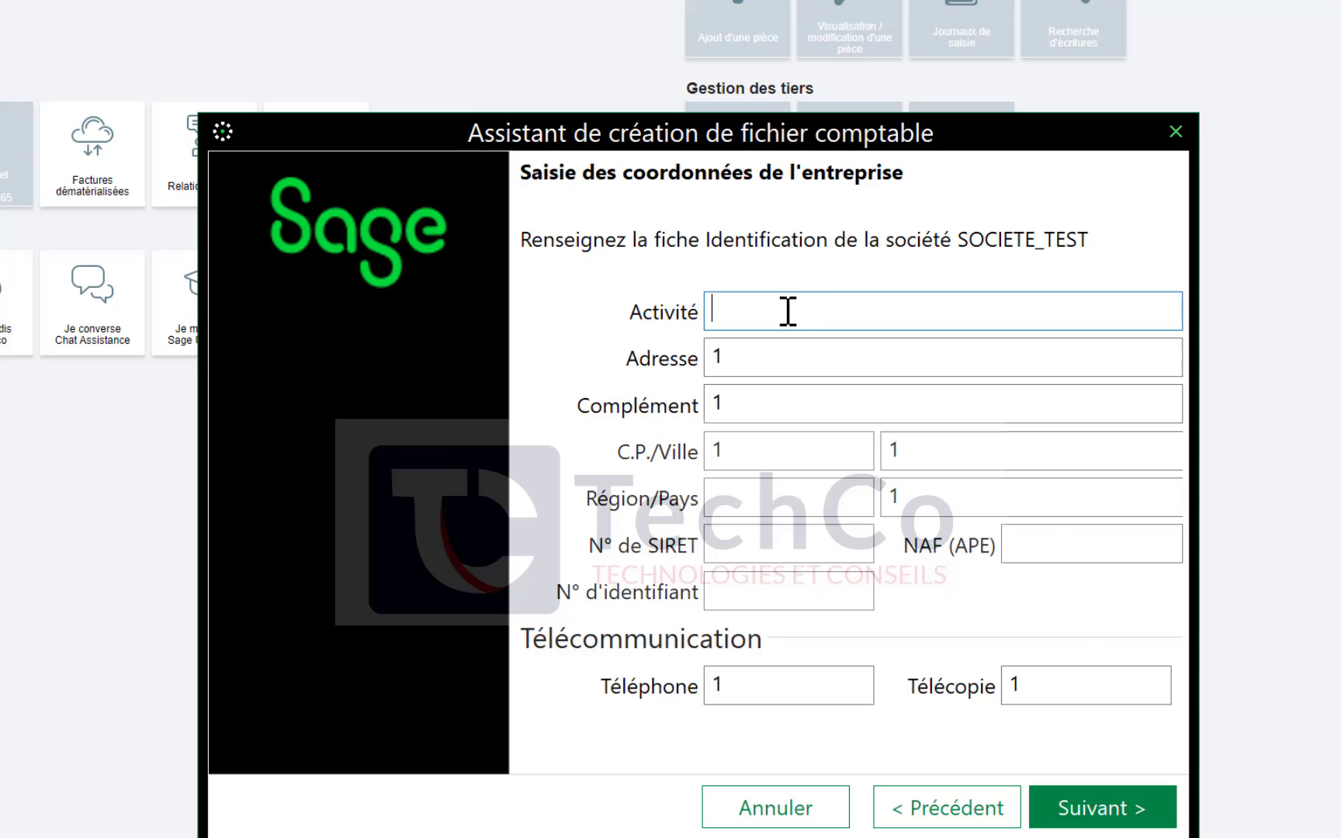
Enter activity Informatique, address Dakar and address complement 'Dakar -'
text(Informatiqi)
key(BackSpace)
text(ue)
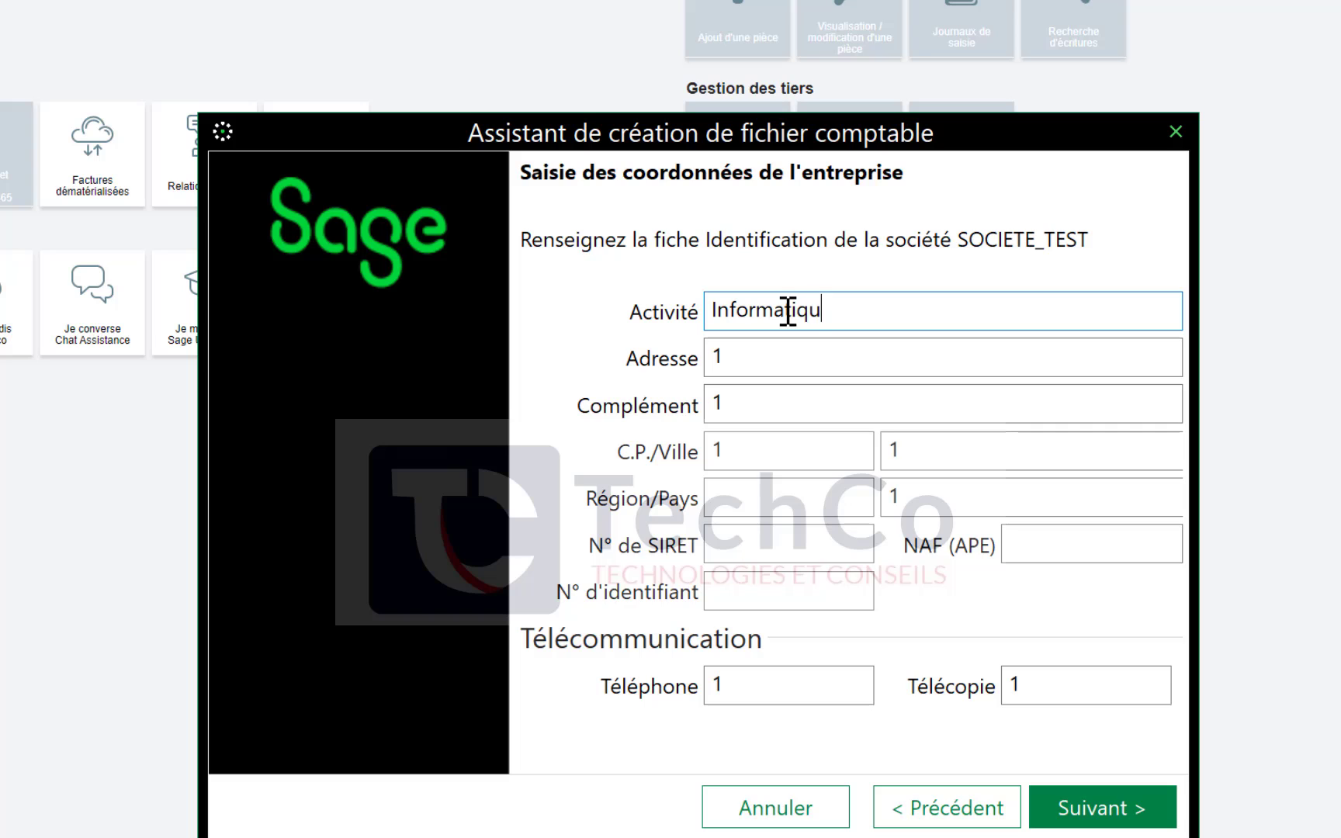
click(789, 369)
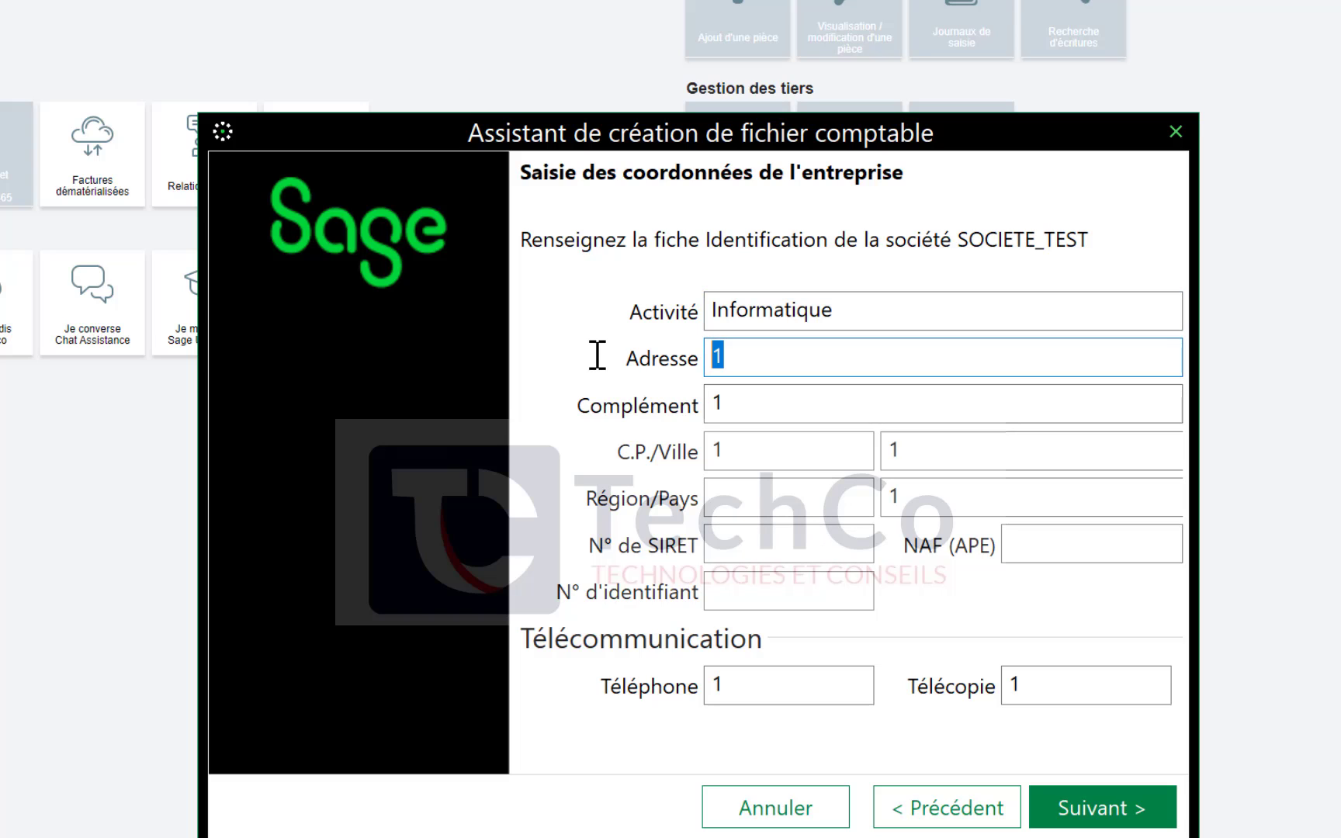
text(Dakar)
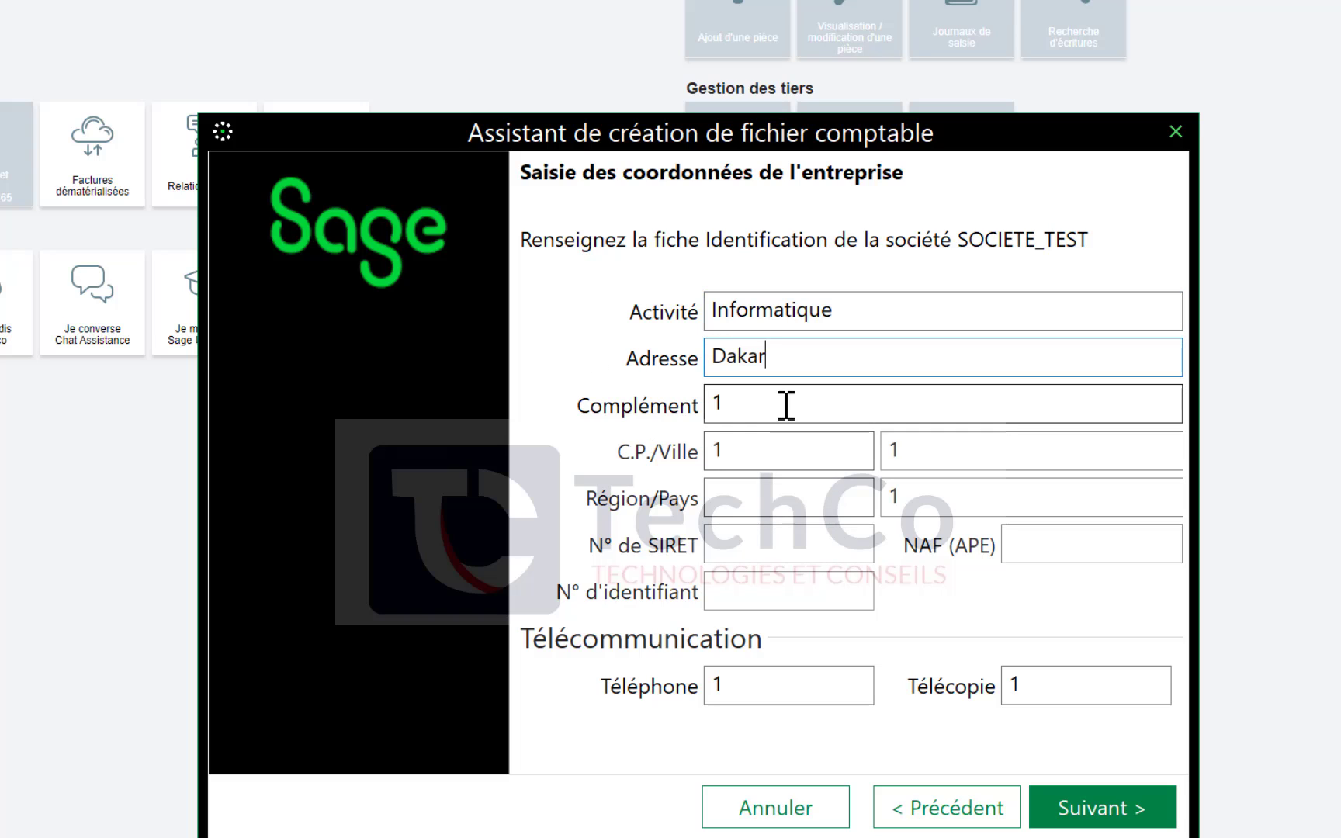
click(784, 405)
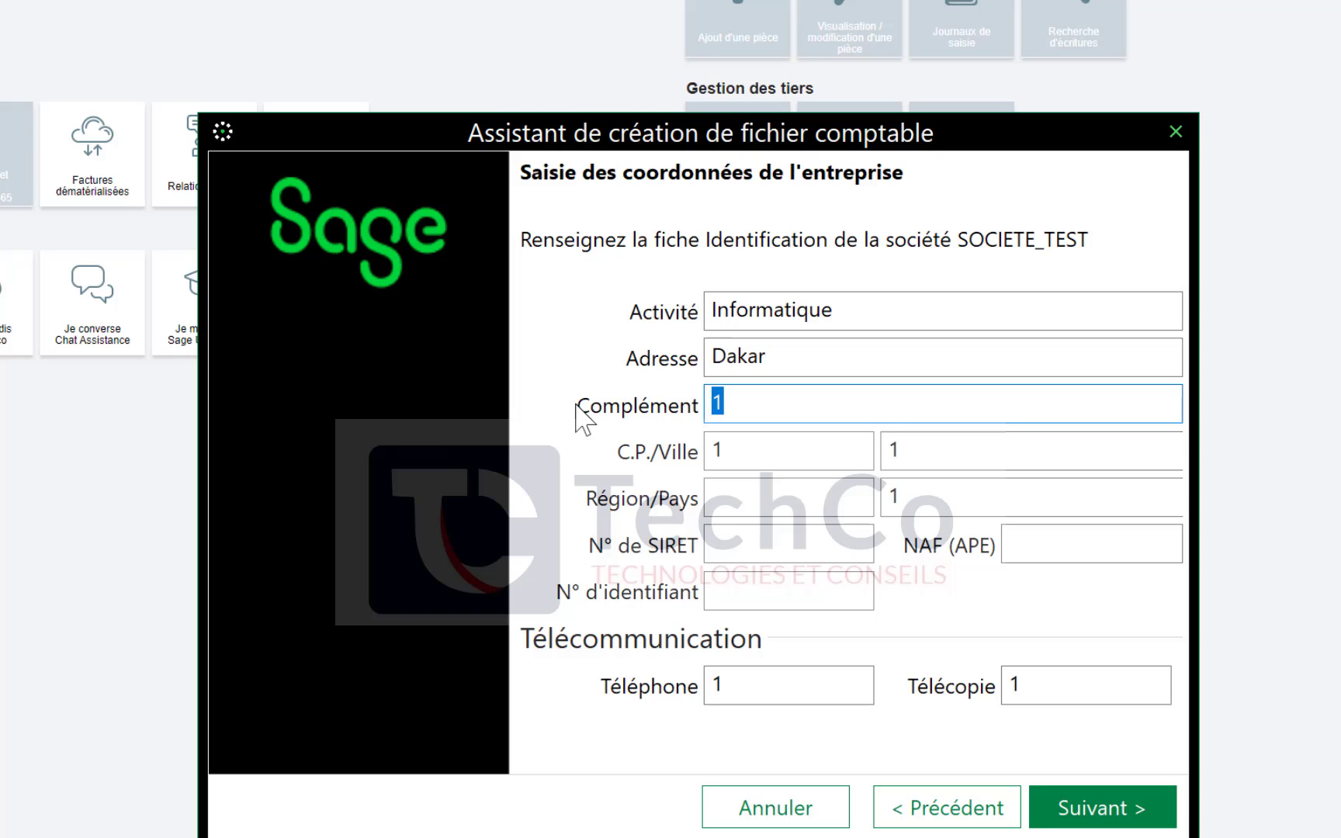
text(Dakar -)
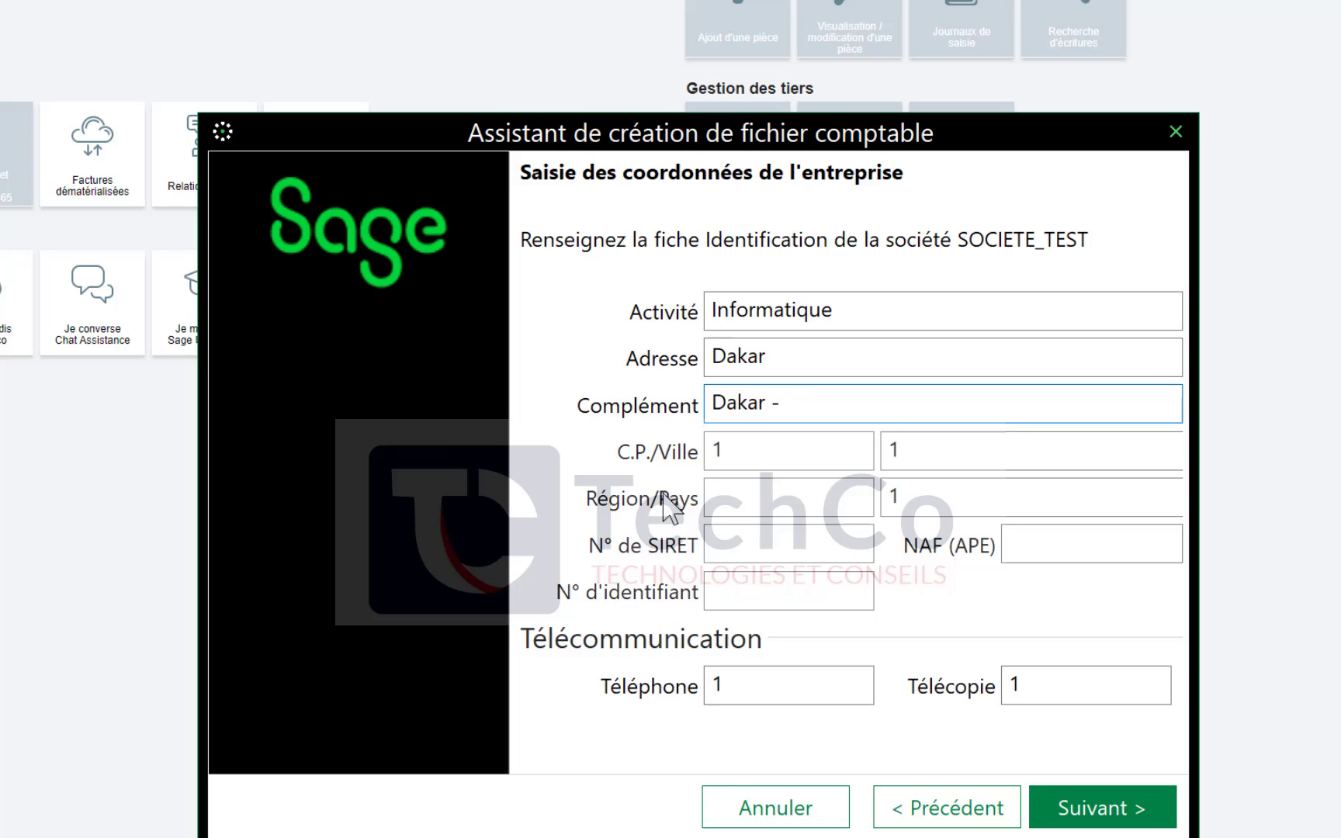
Fill in postcode 221, region SN and the company phone number, then continue to the fiscal year page
click(748, 451)
text(221)
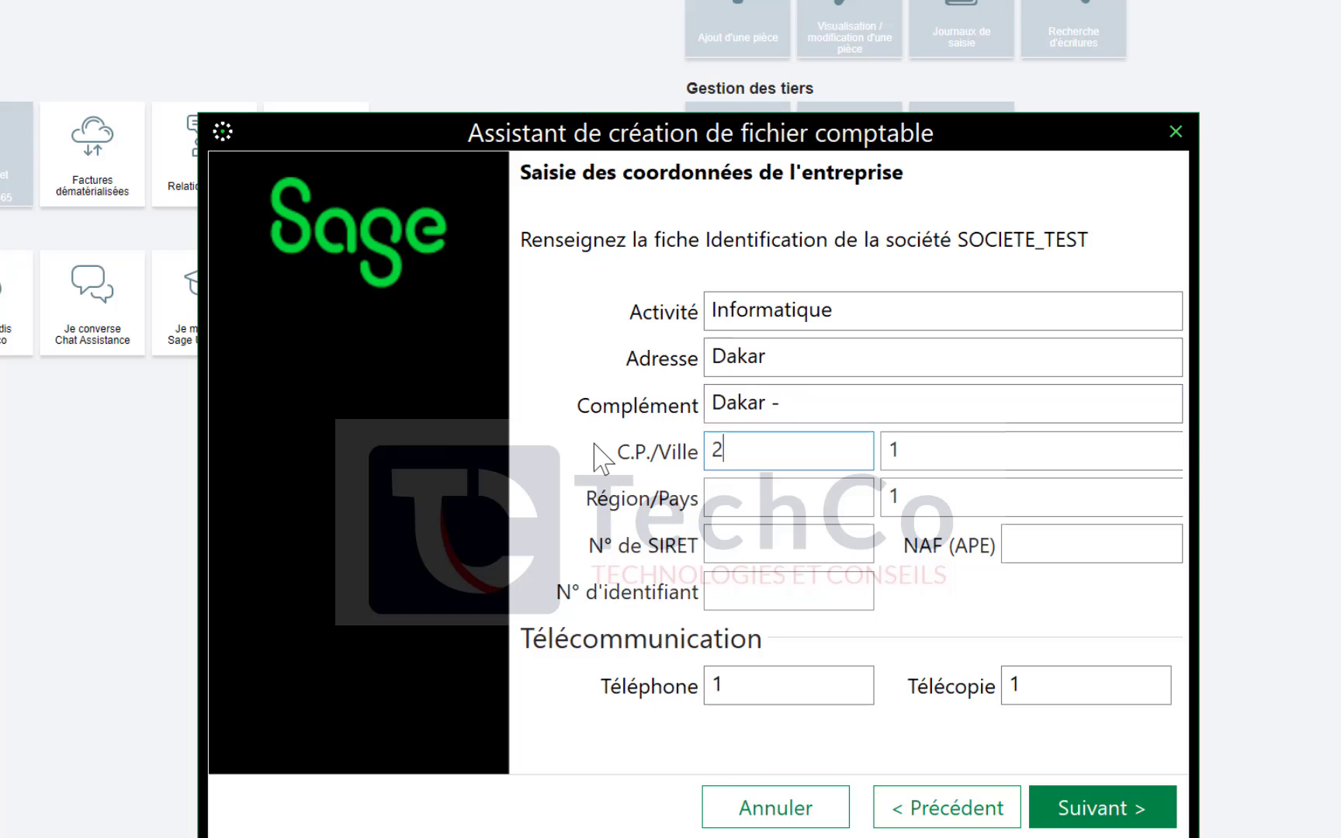
click(774, 497)
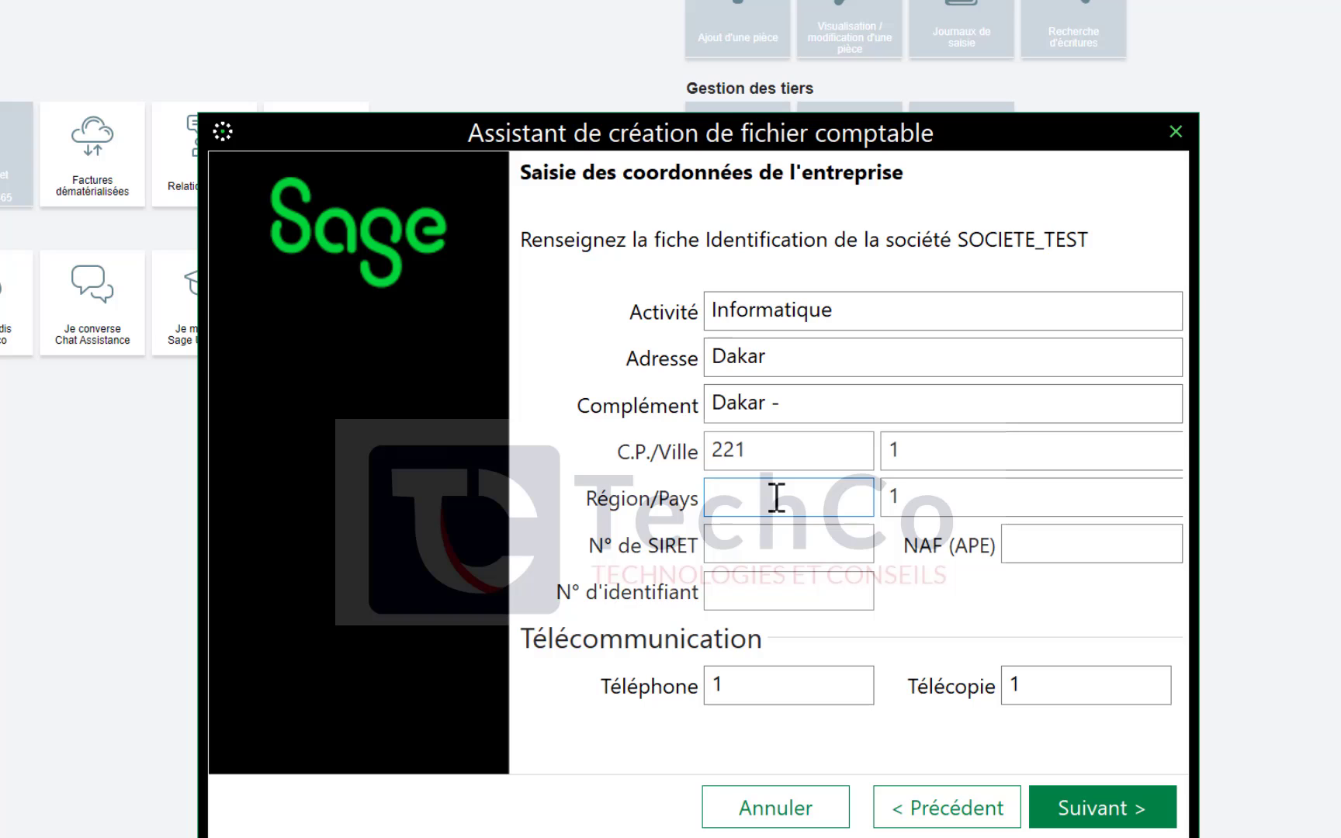
text(SN)
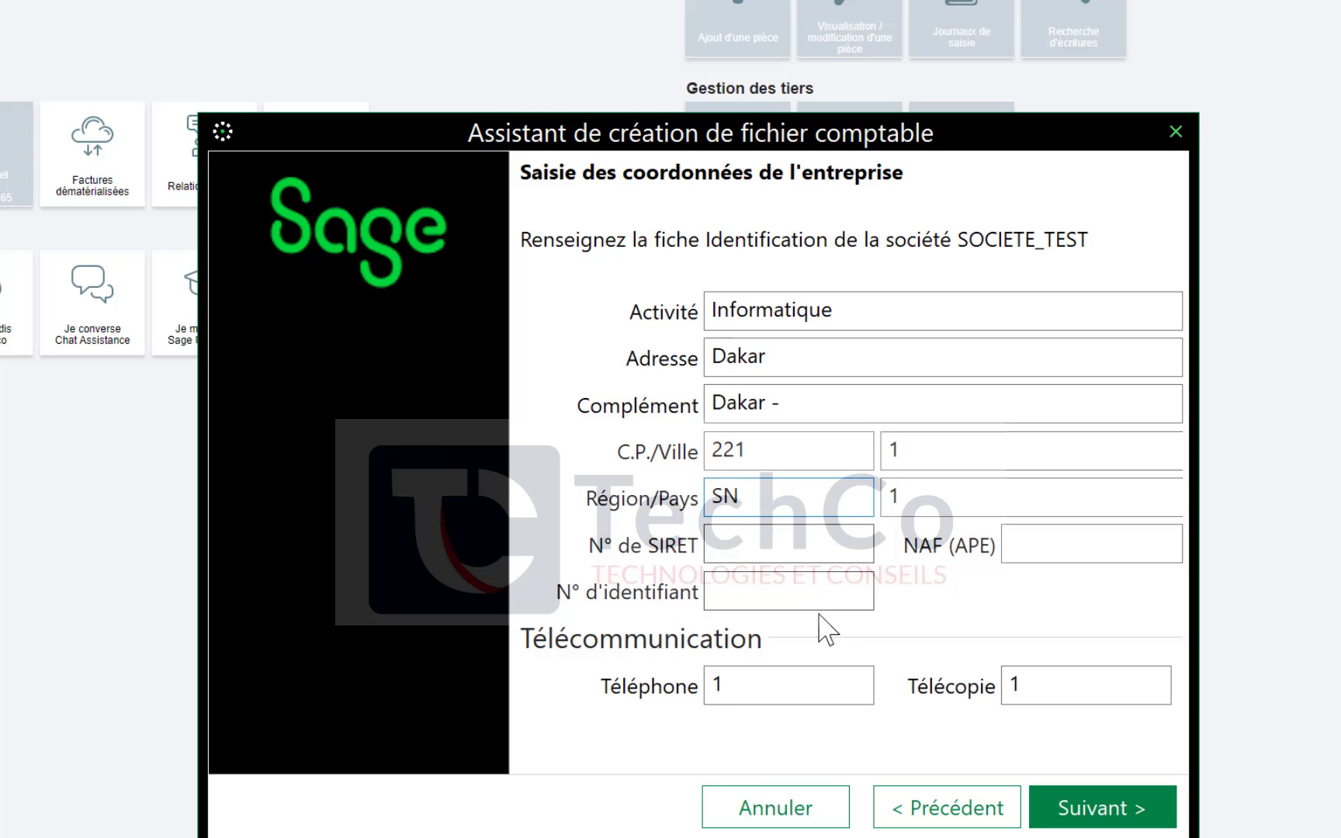
click(733, 689)
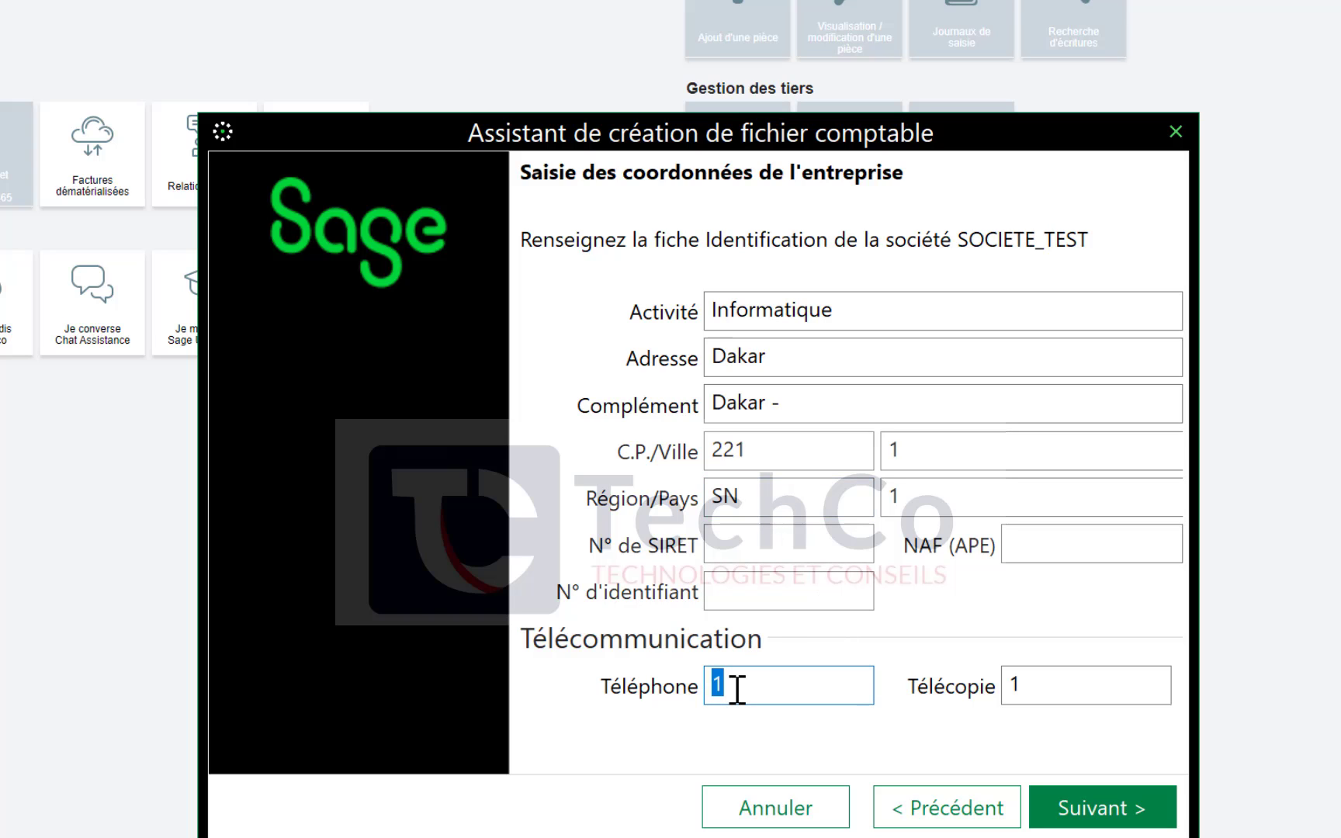
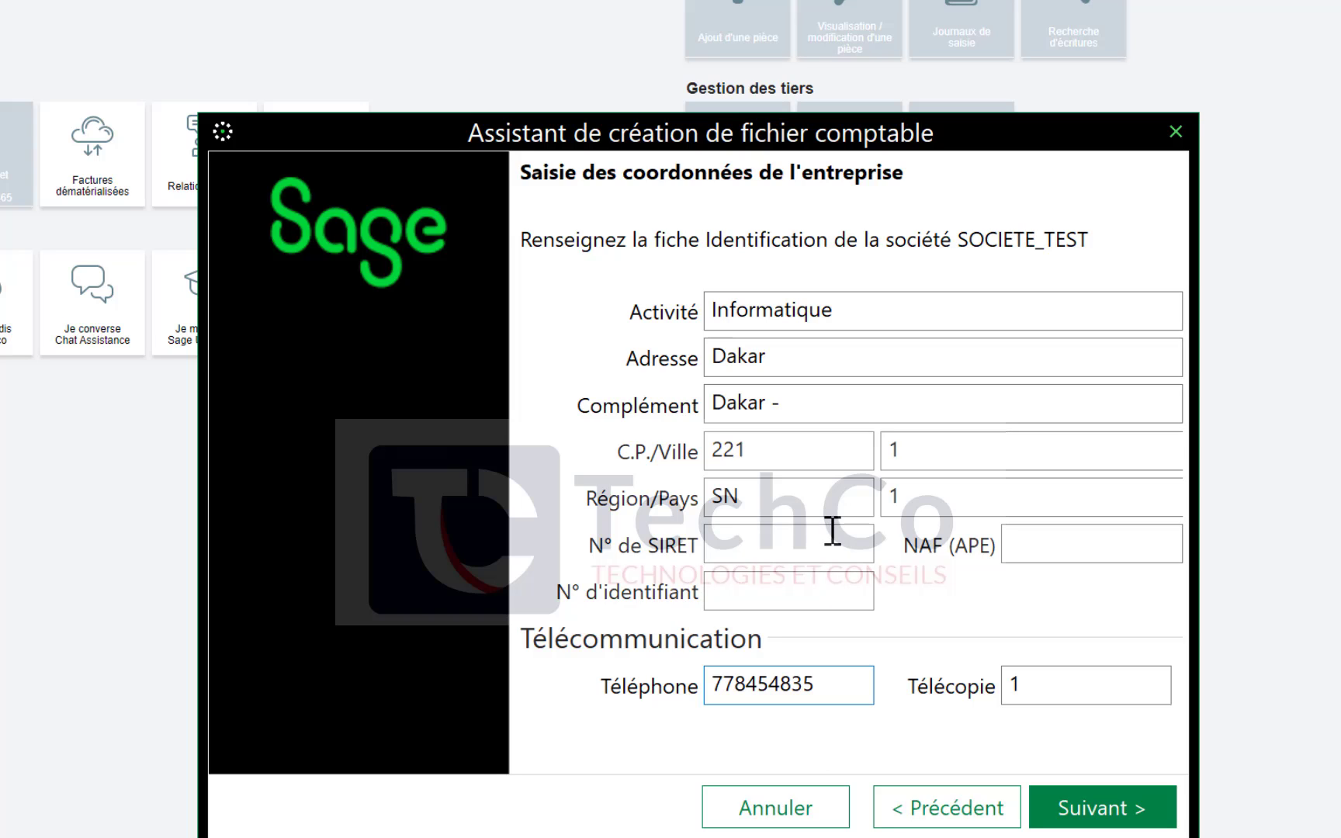
click(1116, 810)
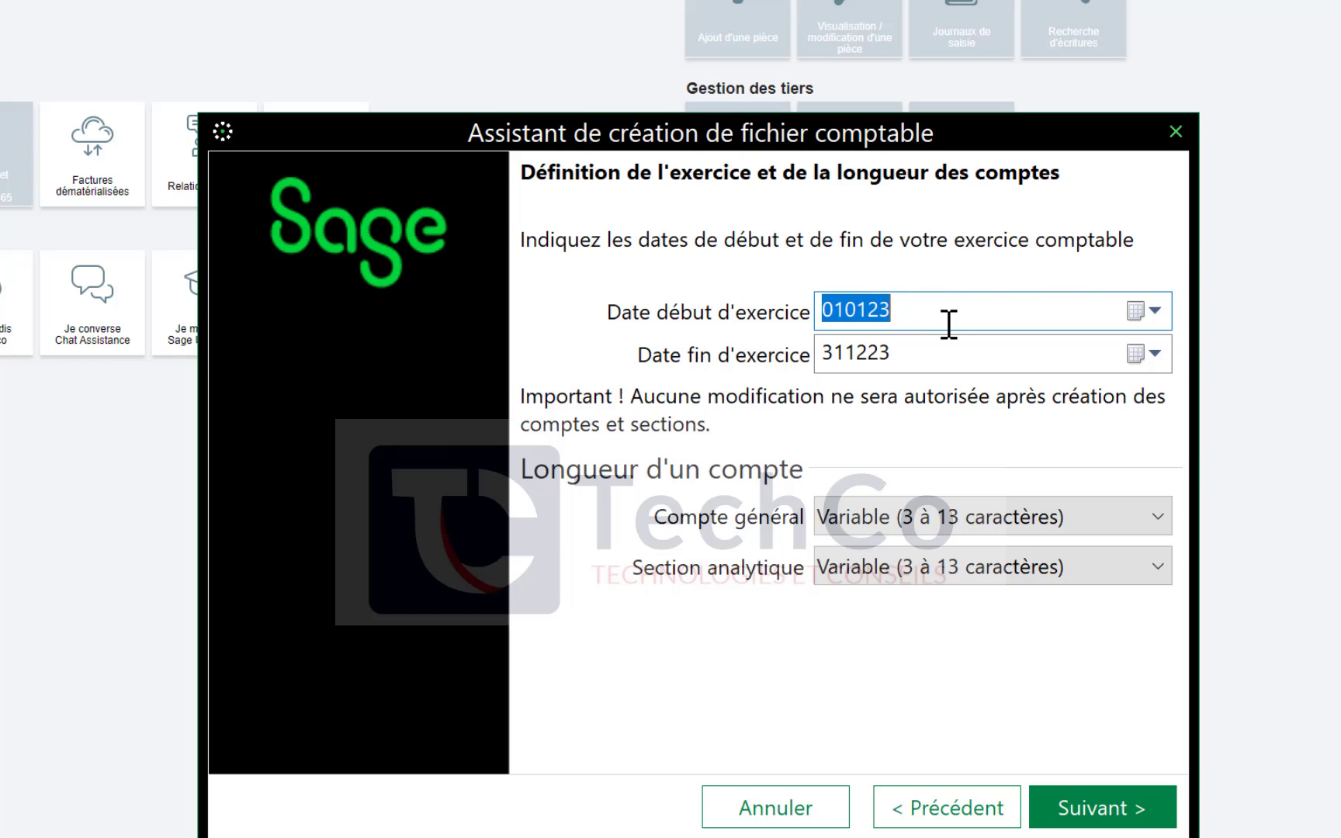
click(917, 312)
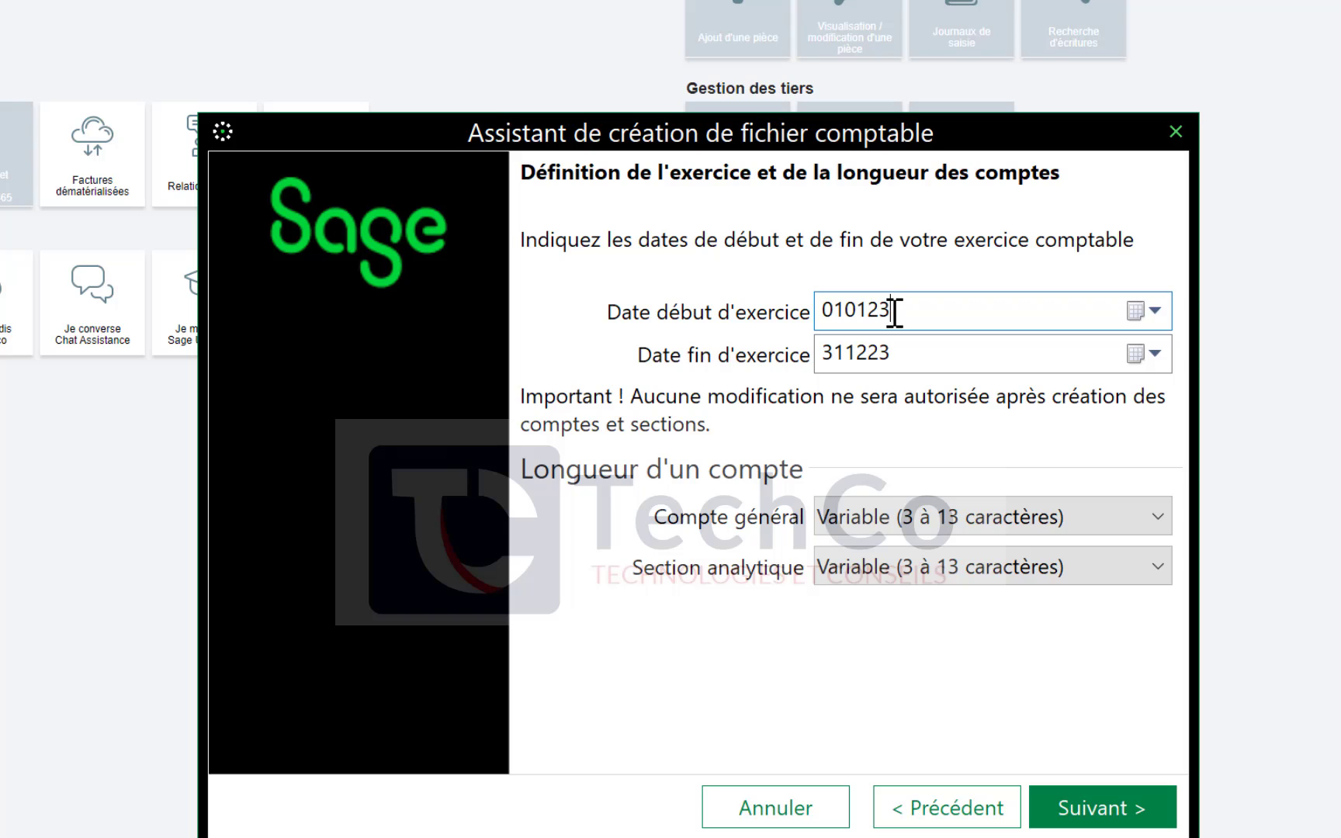
click(1154, 312)
click(1154, 314)
click(874, 521)
click(874, 521)
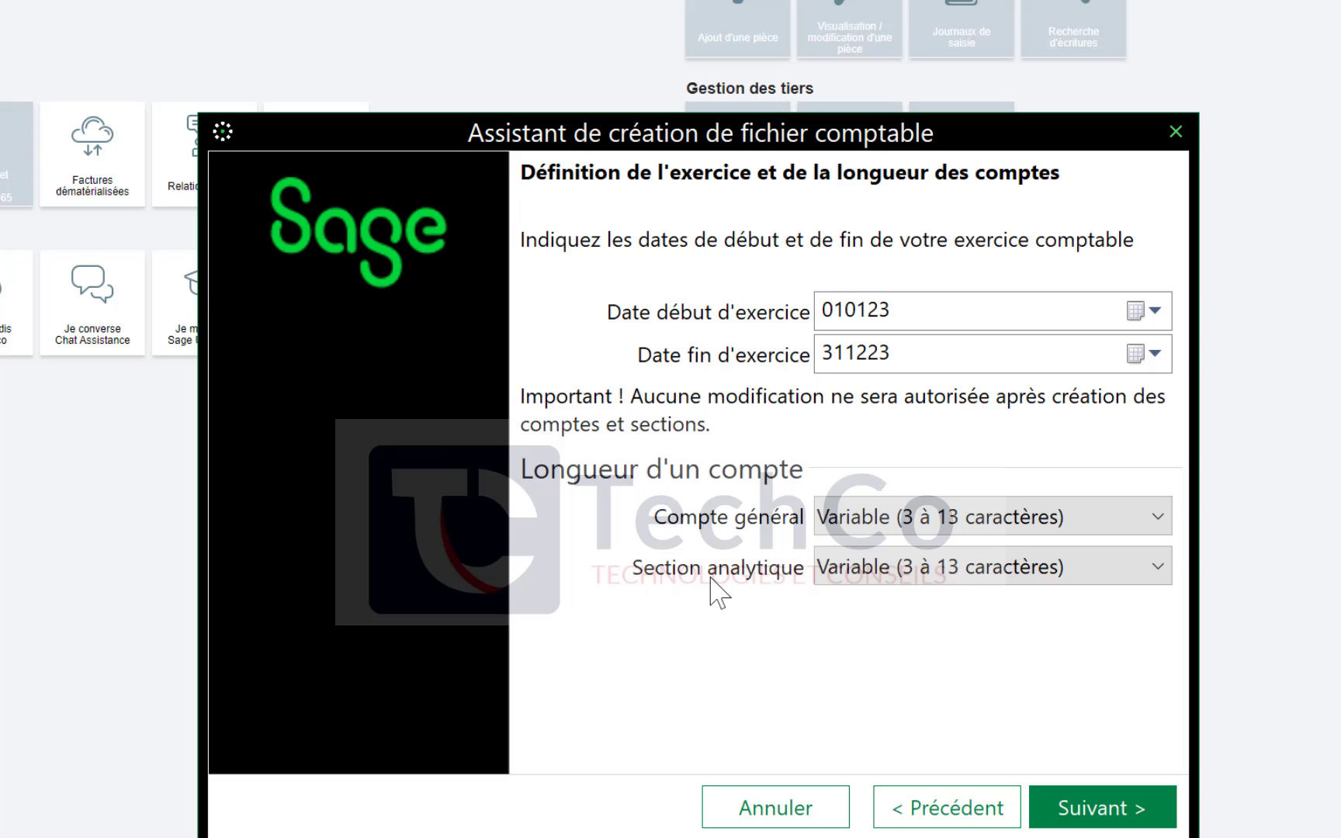
Set the general account length to 8 characters and the analytical section length to 6 characters, then continue
click(994, 517)
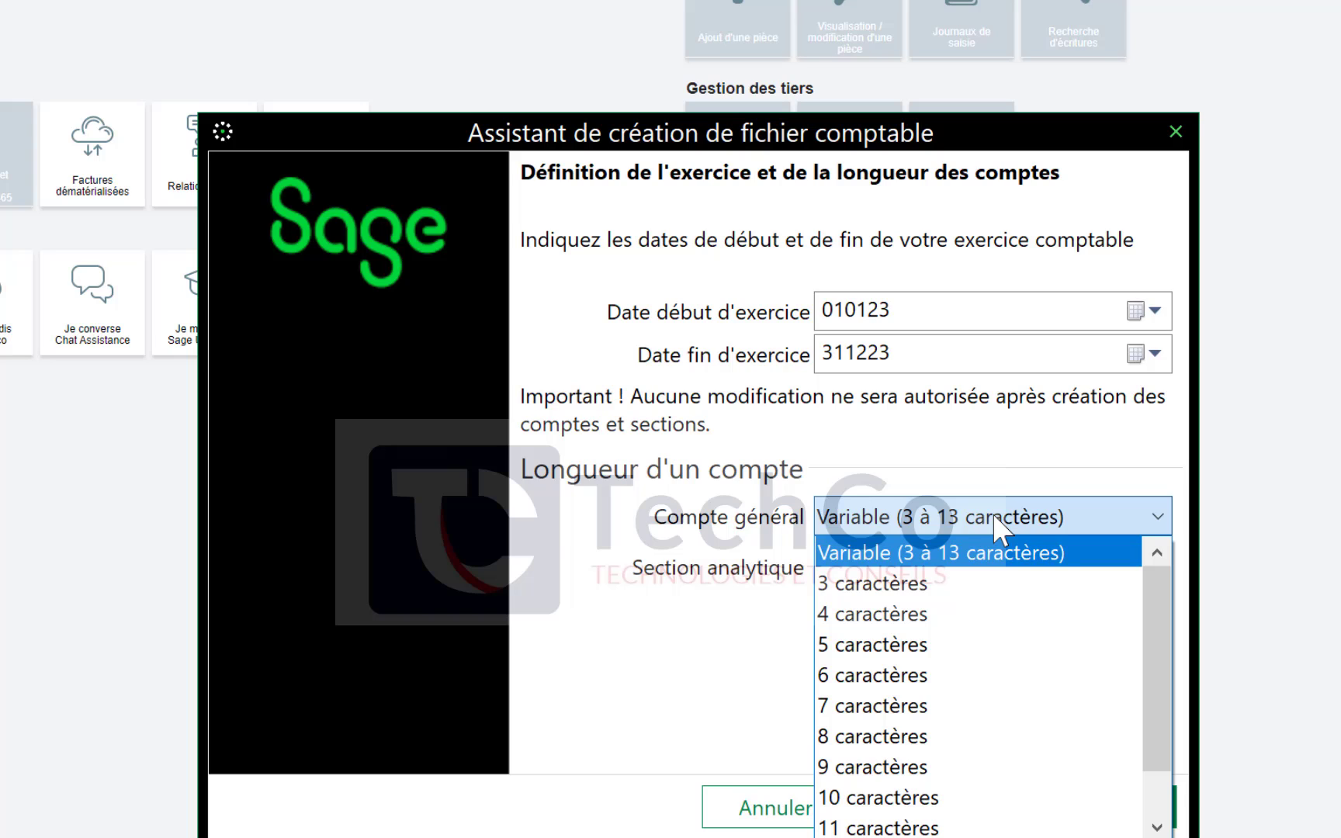
click(714, 635)
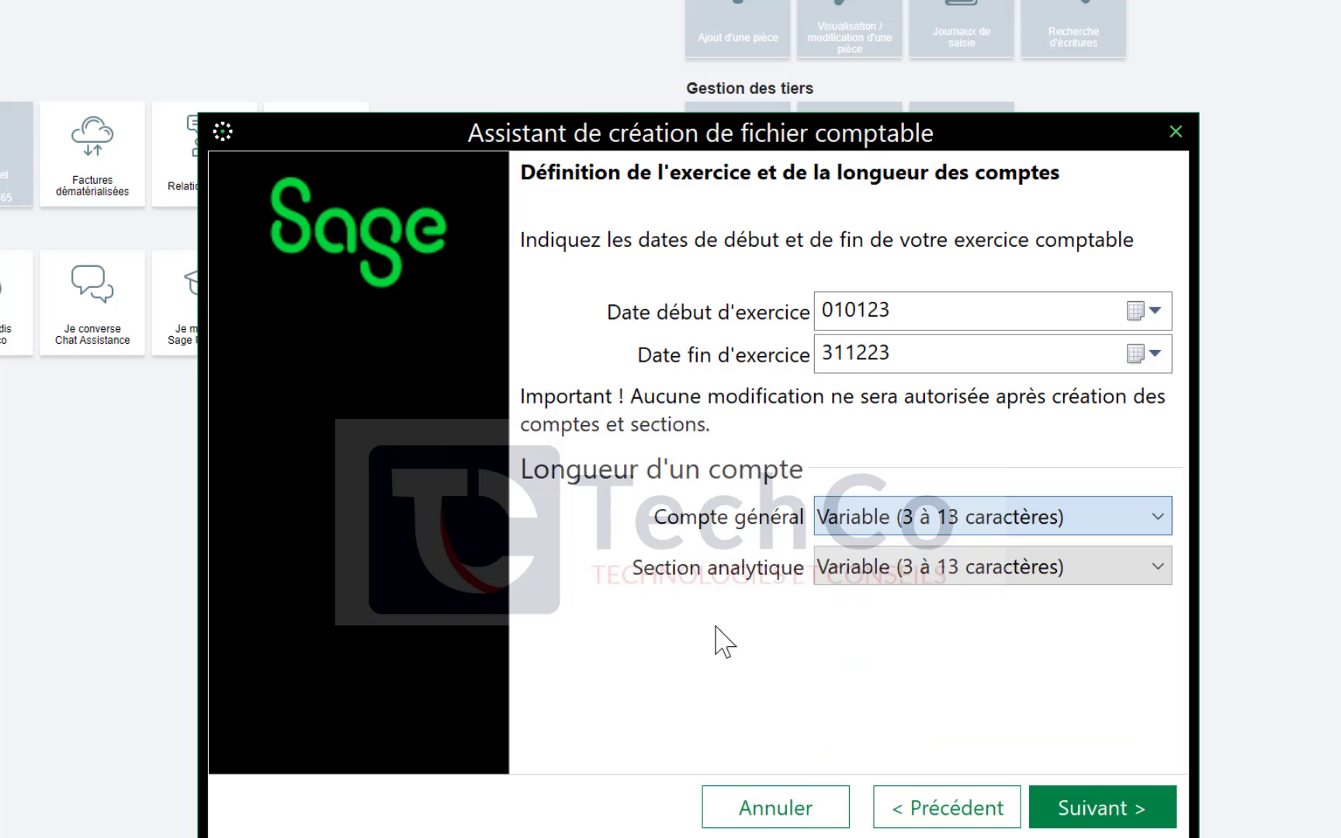
click(941, 523)
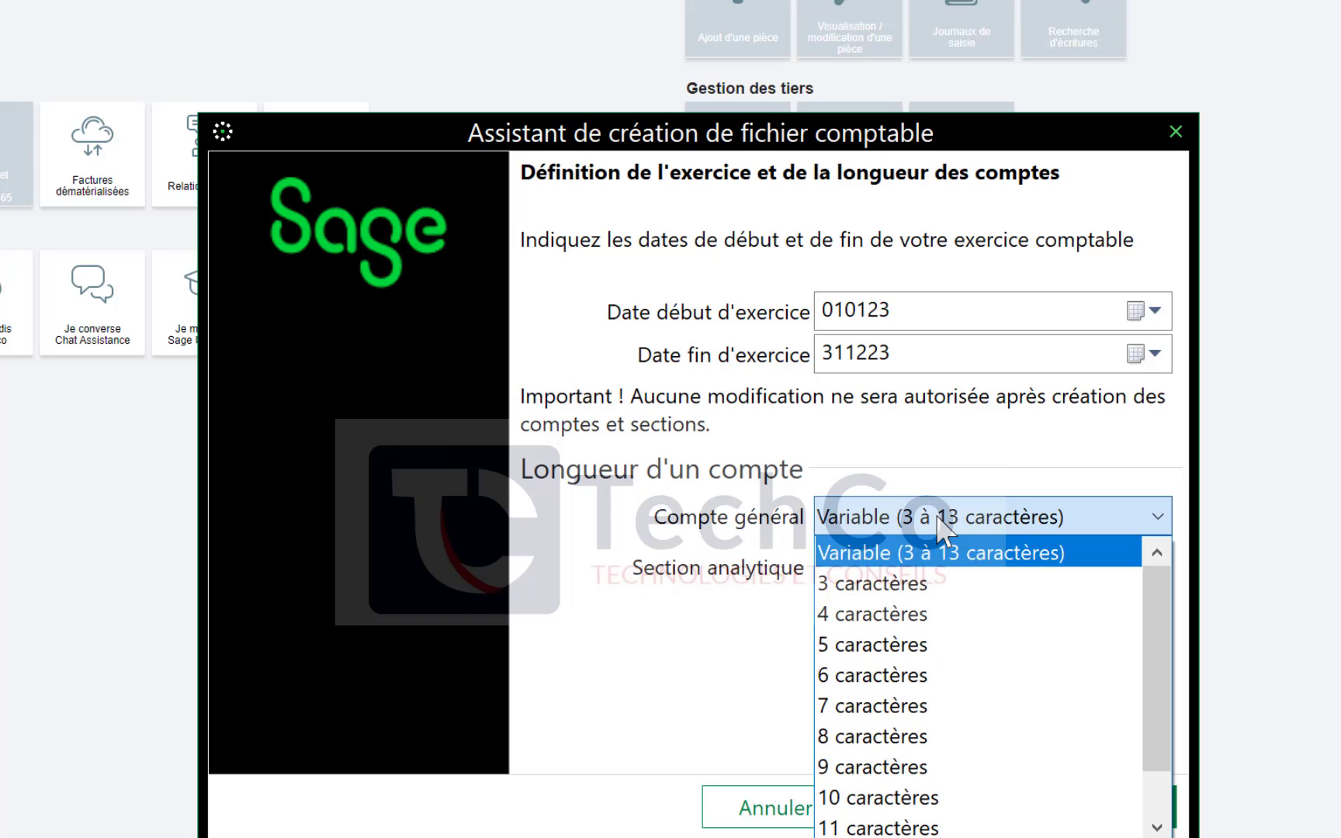
click(941, 523)
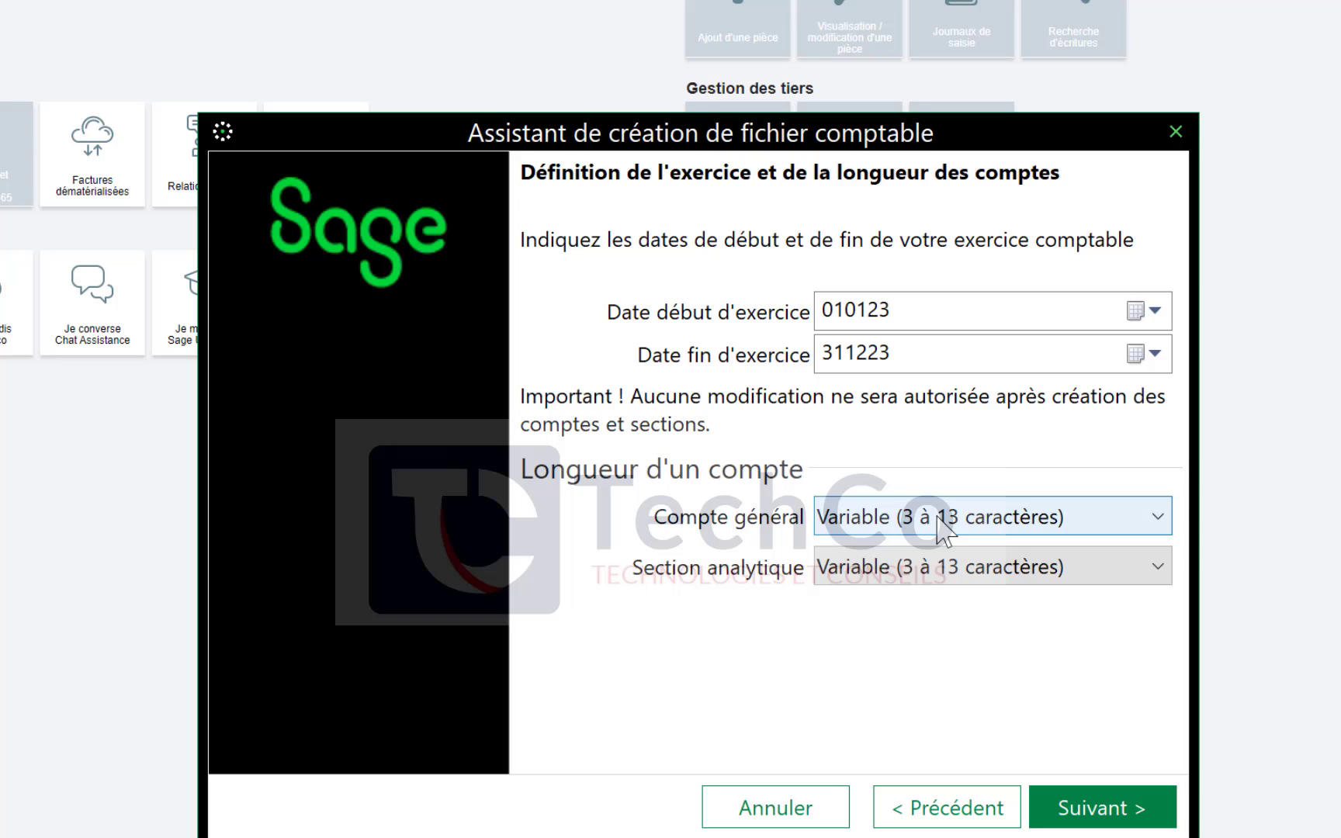
click(940, 521)
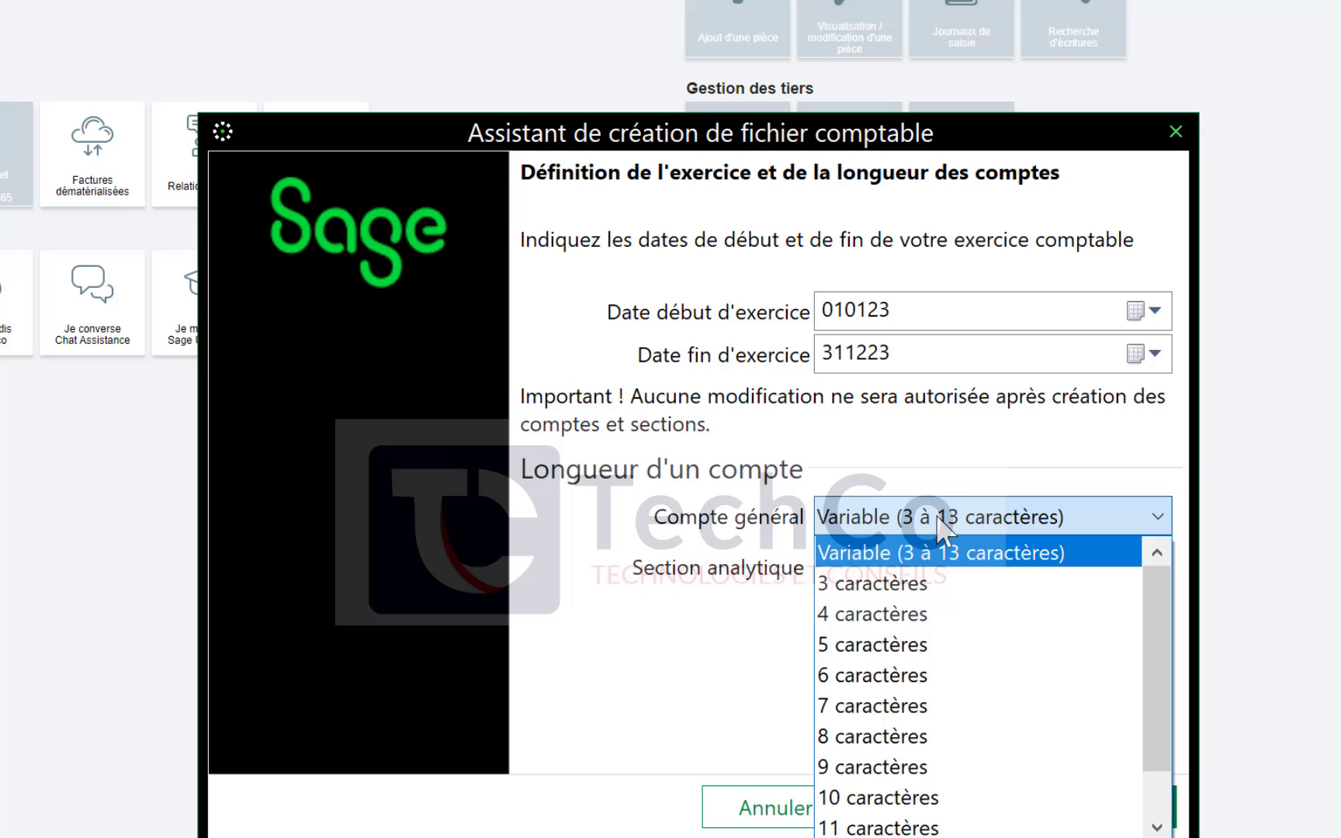
click(933, 737)
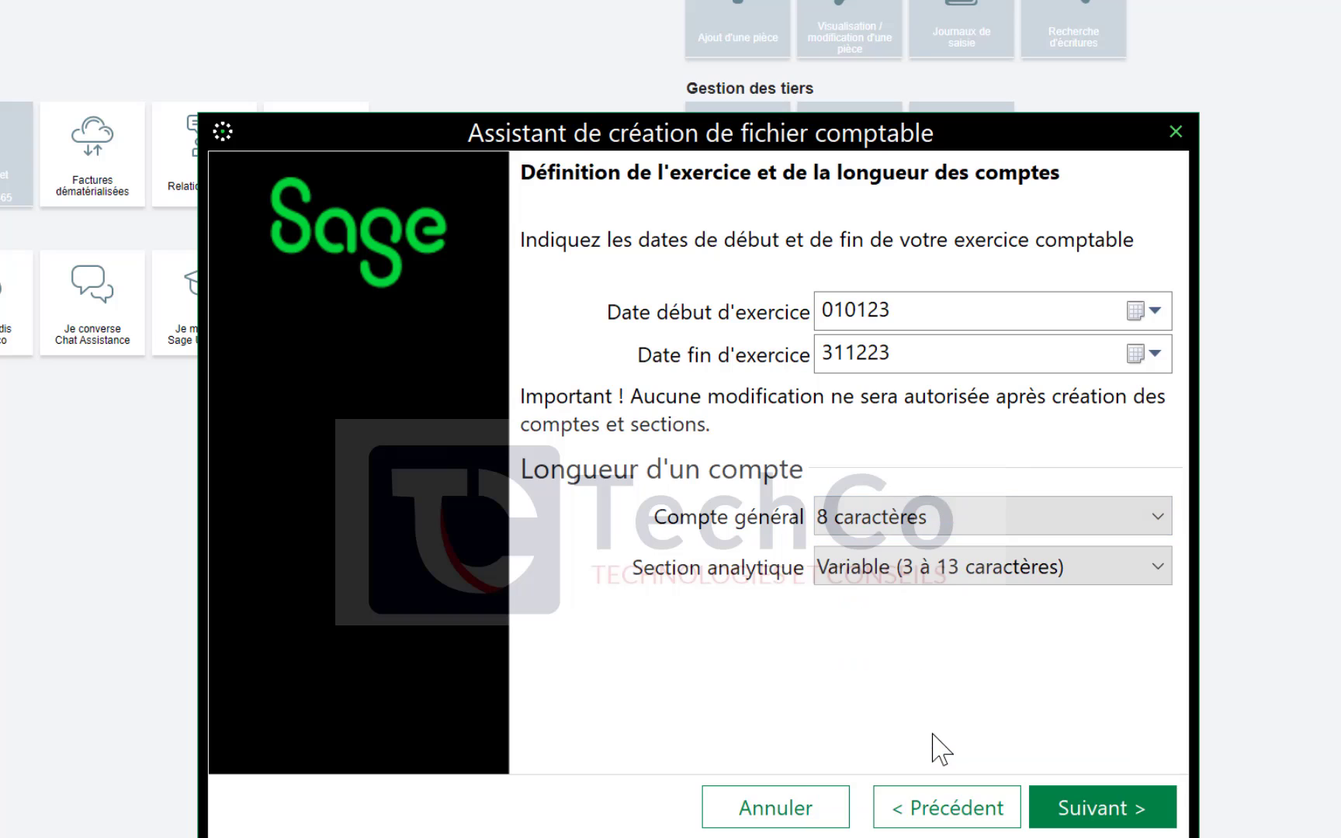
click(915, 567)
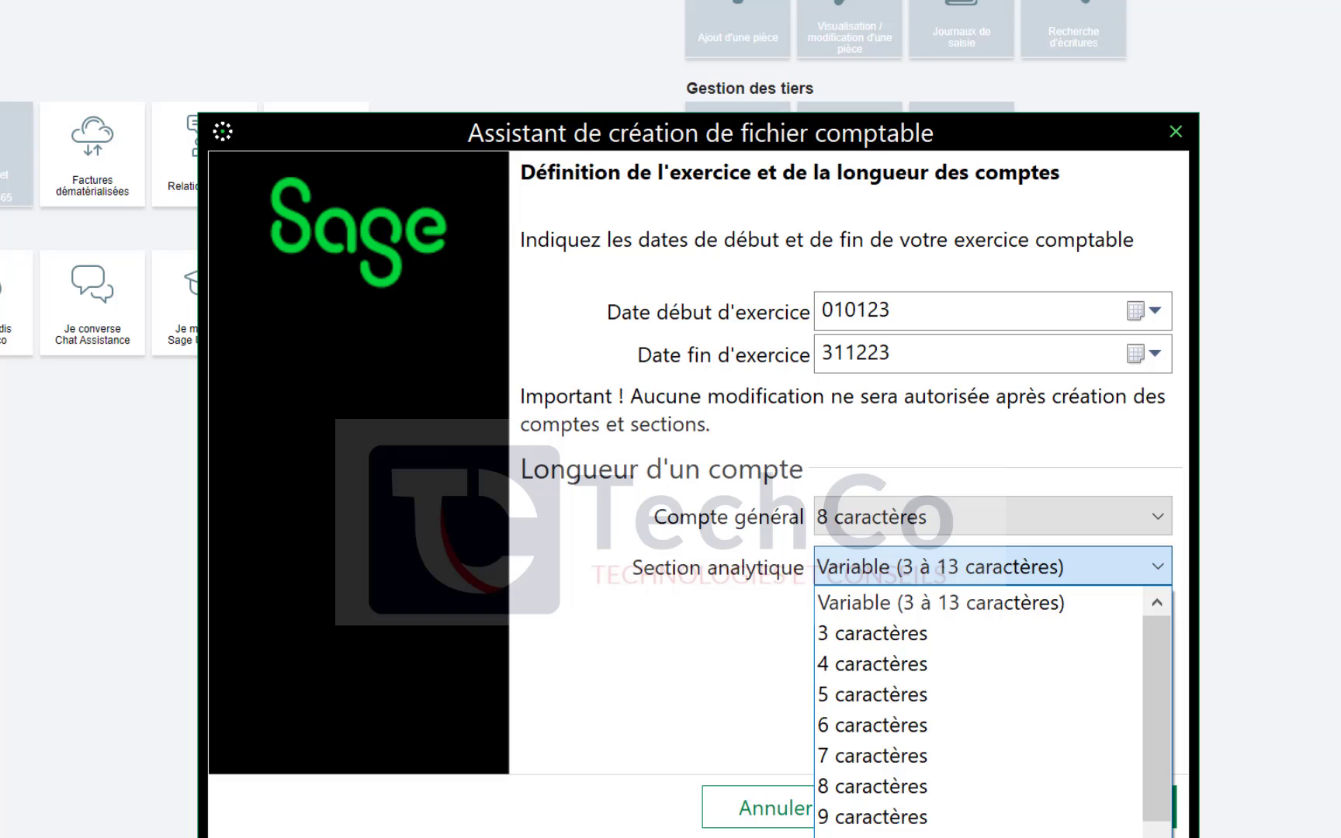
click(939, 776)
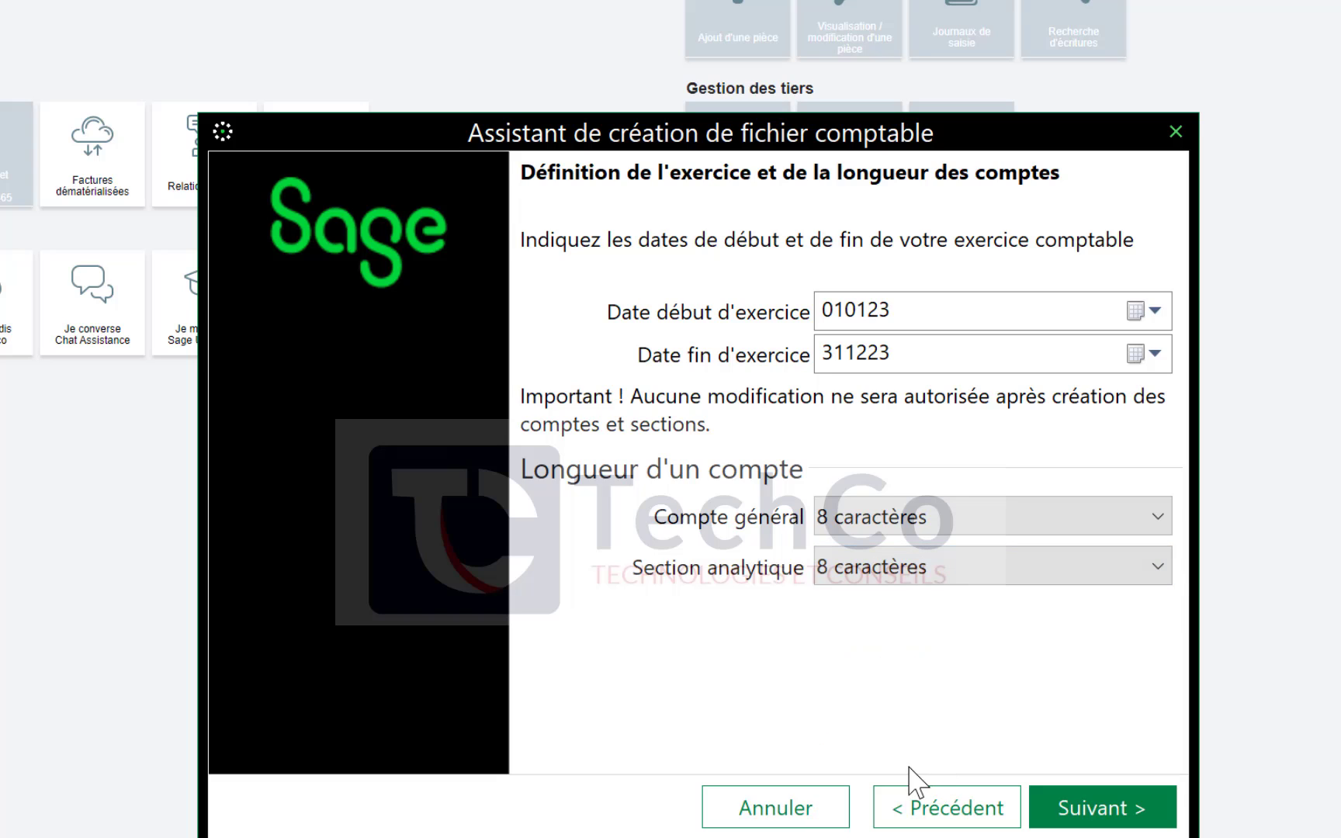
click(959, 572)
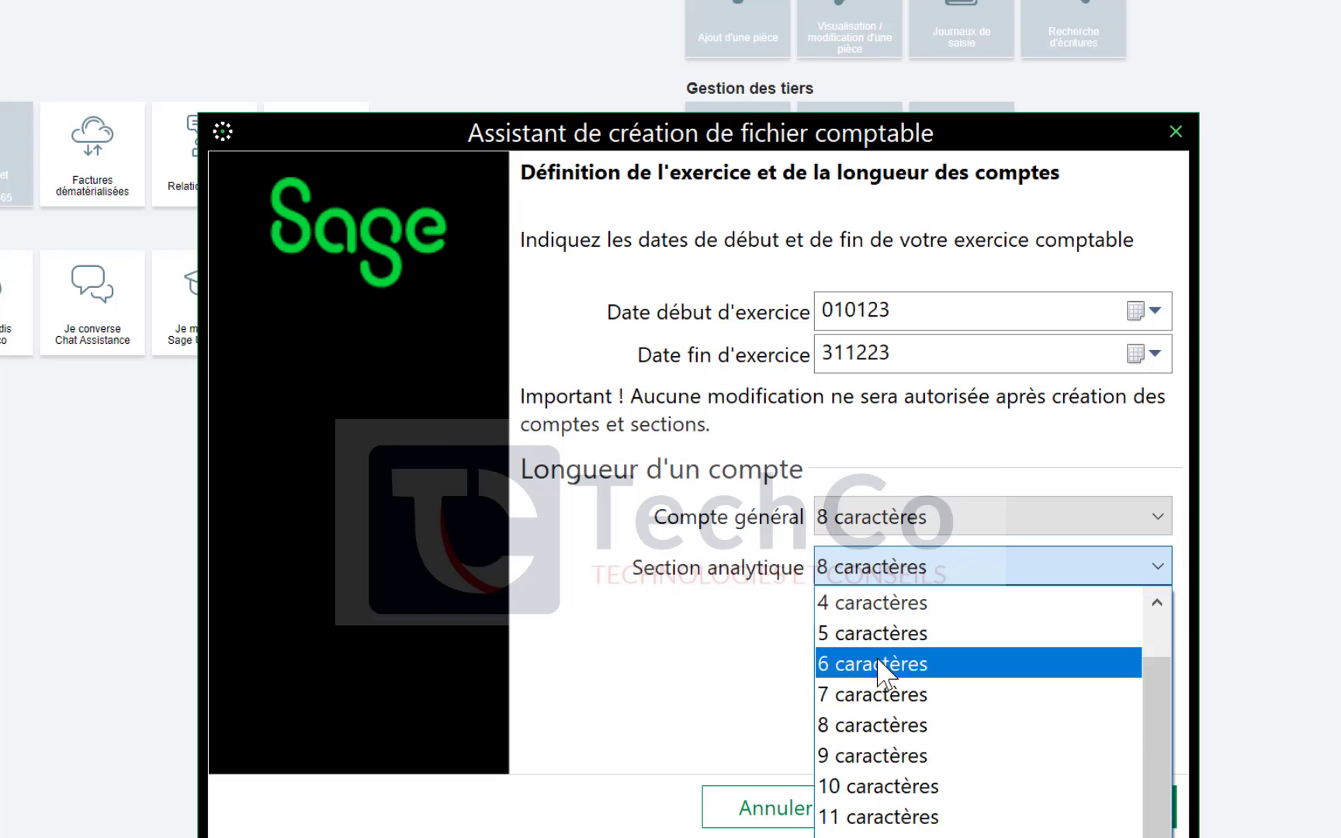
click(883, 666)
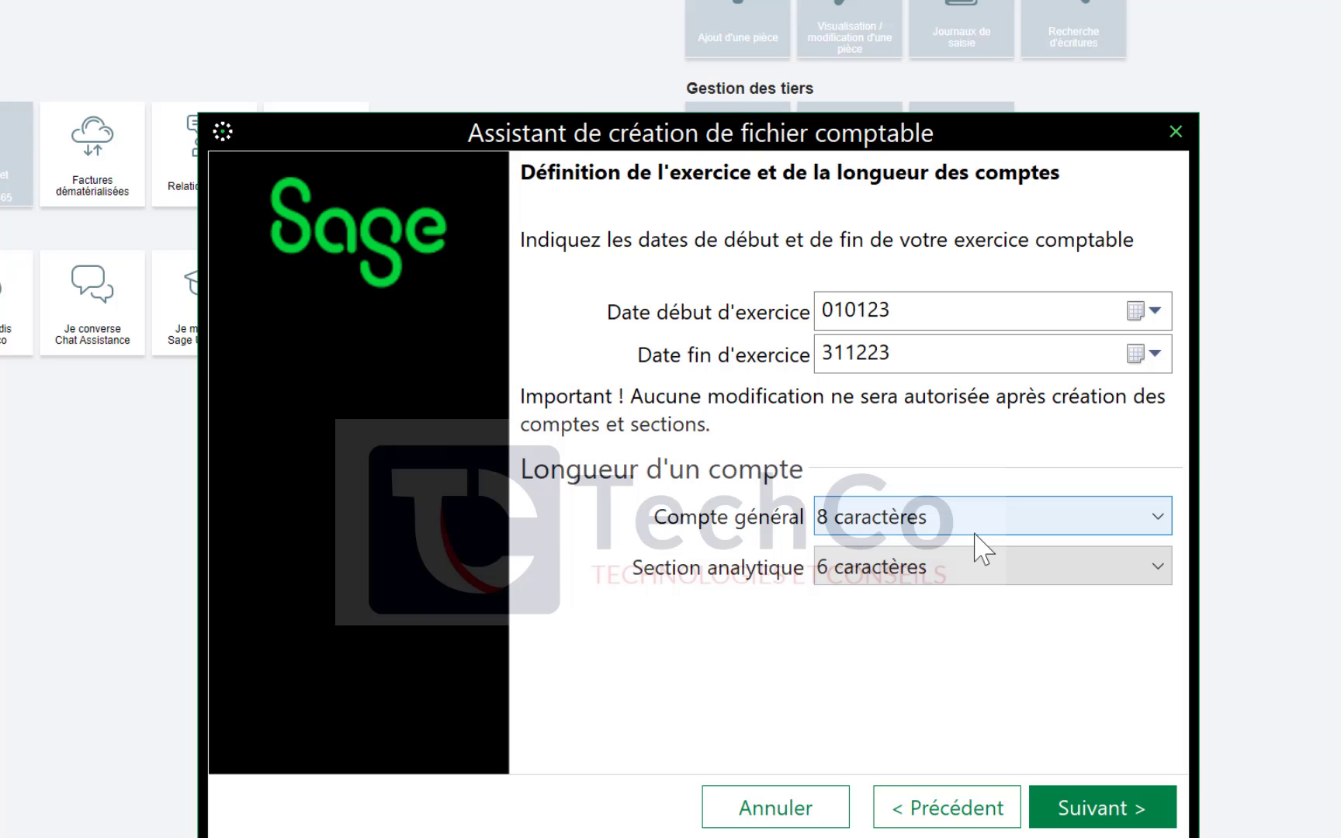
click(1105, 811)
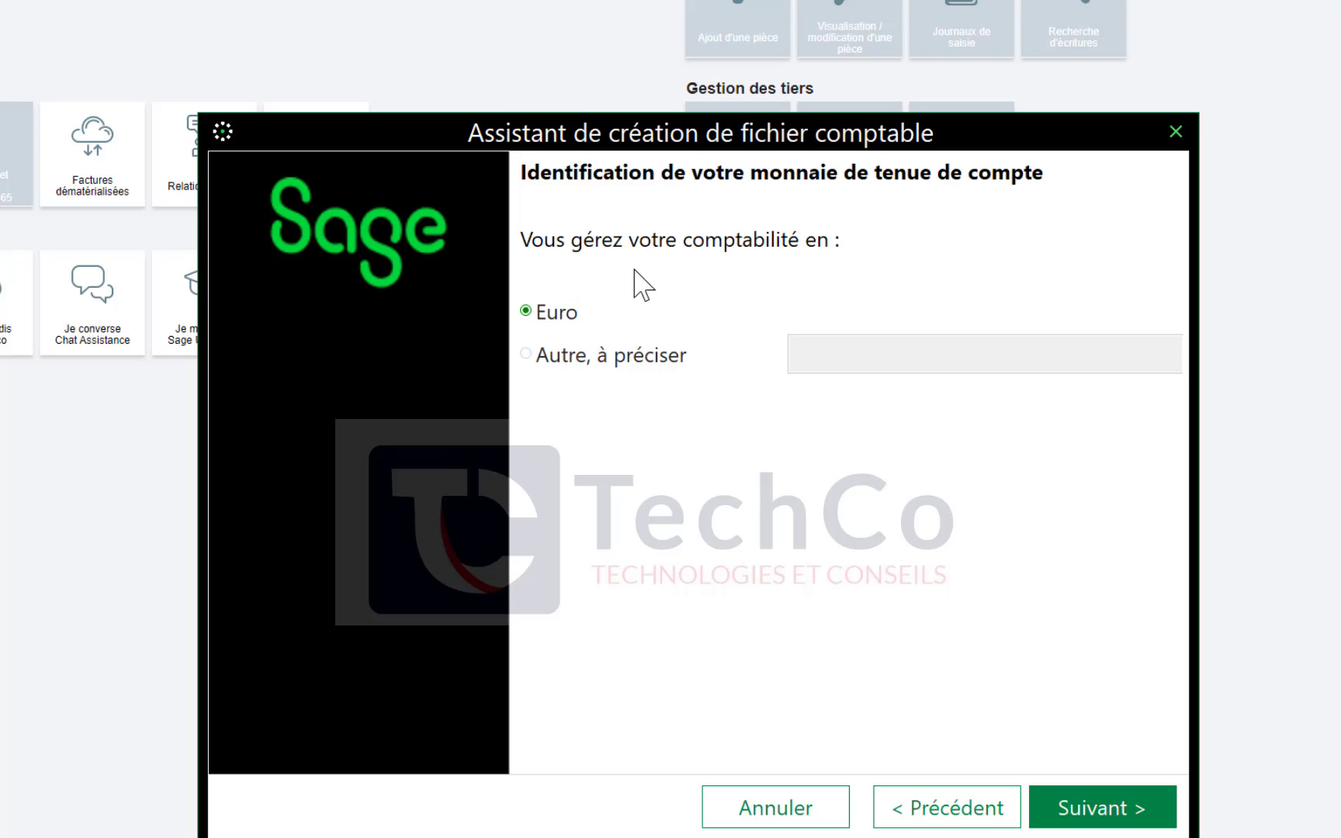
Choose 'Autre, à préciser' as the bookkeeping currency instead of Euro
click(562, 359)
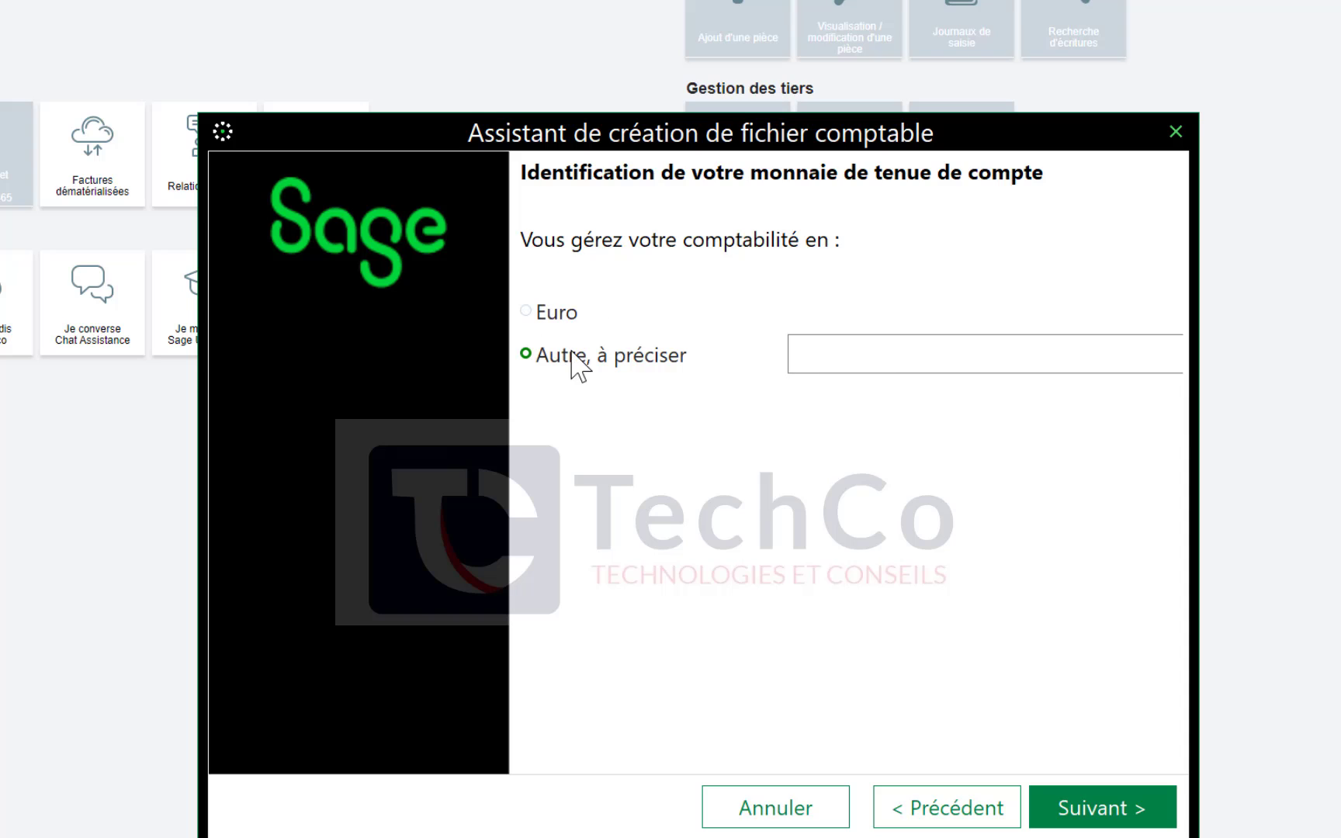
click(864, 369)
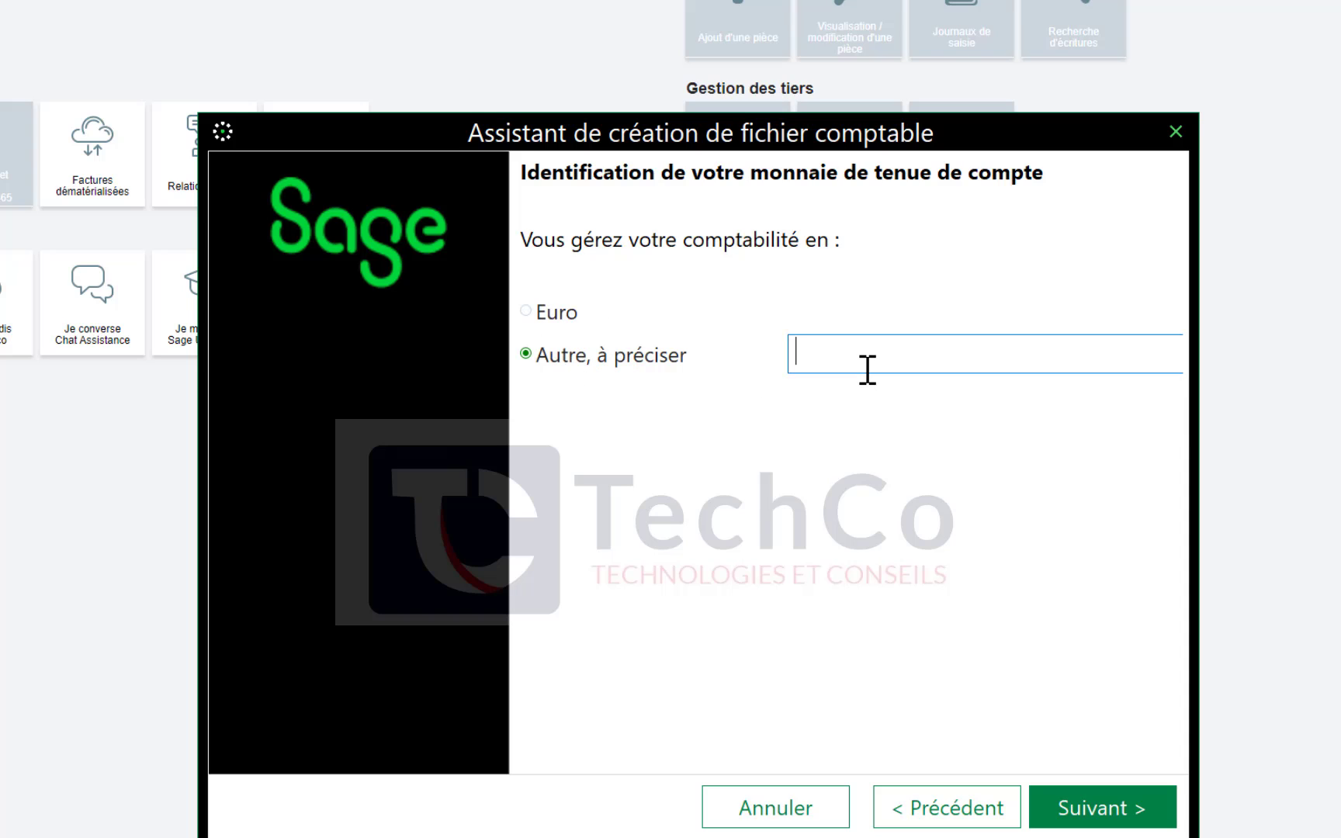
Name the currency FCFA and give it 0 decimals with a blank thousands separator
text(FCFA)
click(1090, 807)
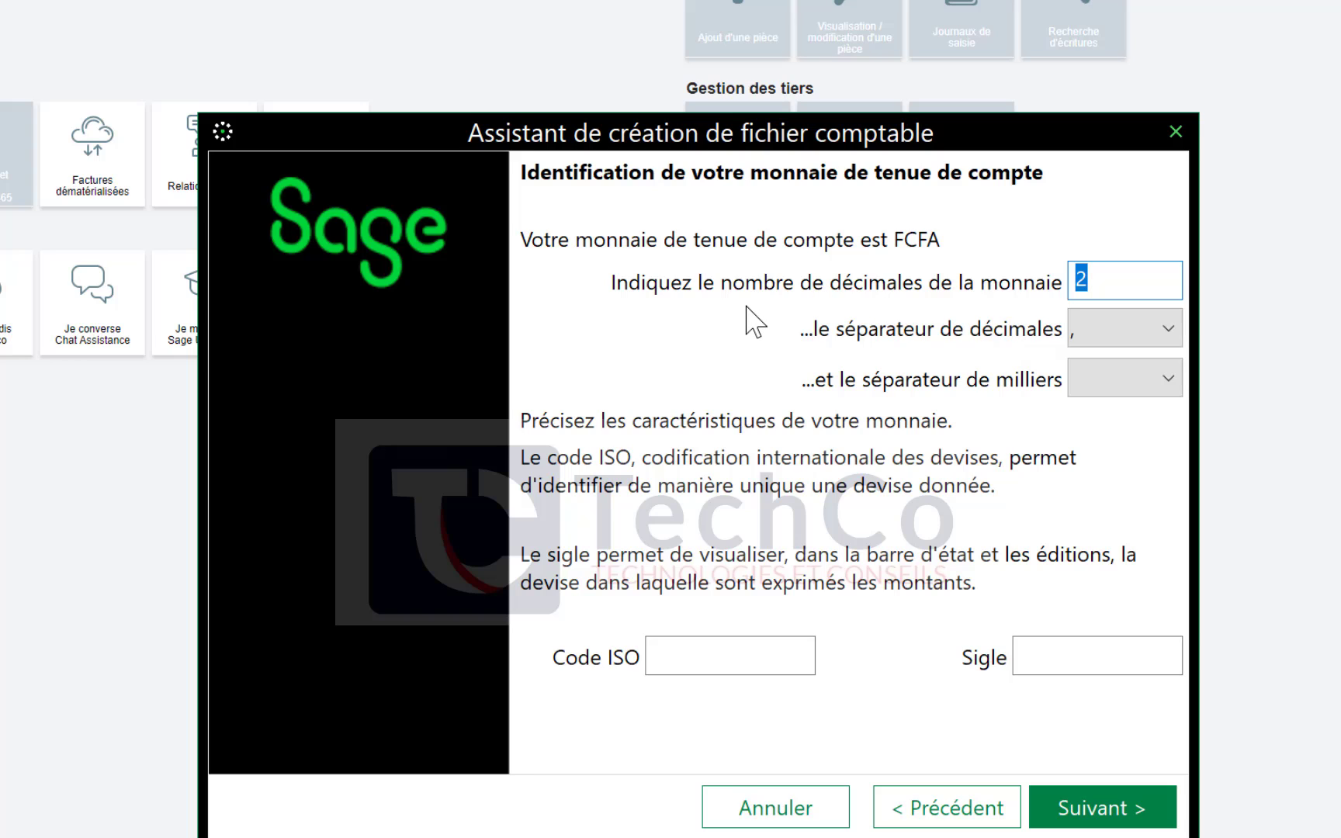
text(0)
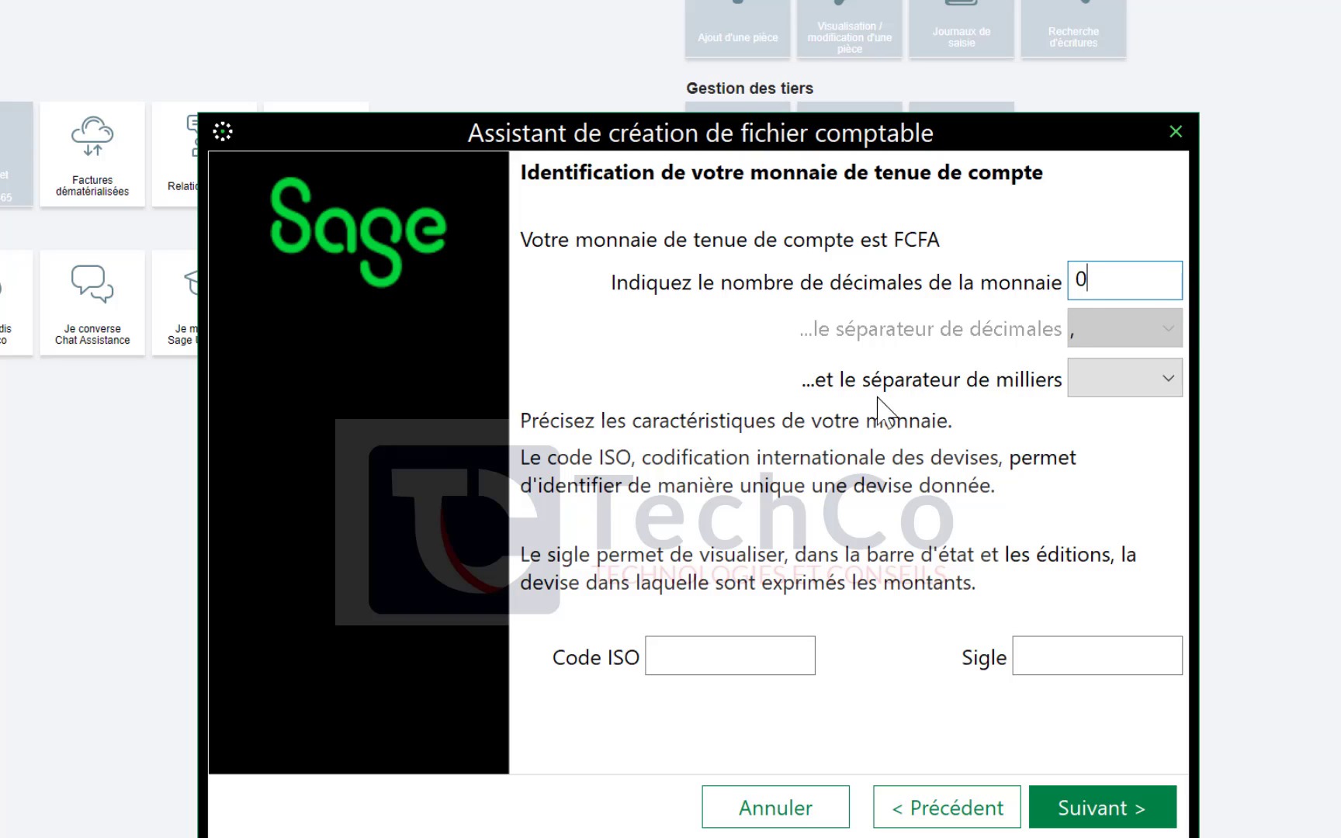
click(1137, 388)
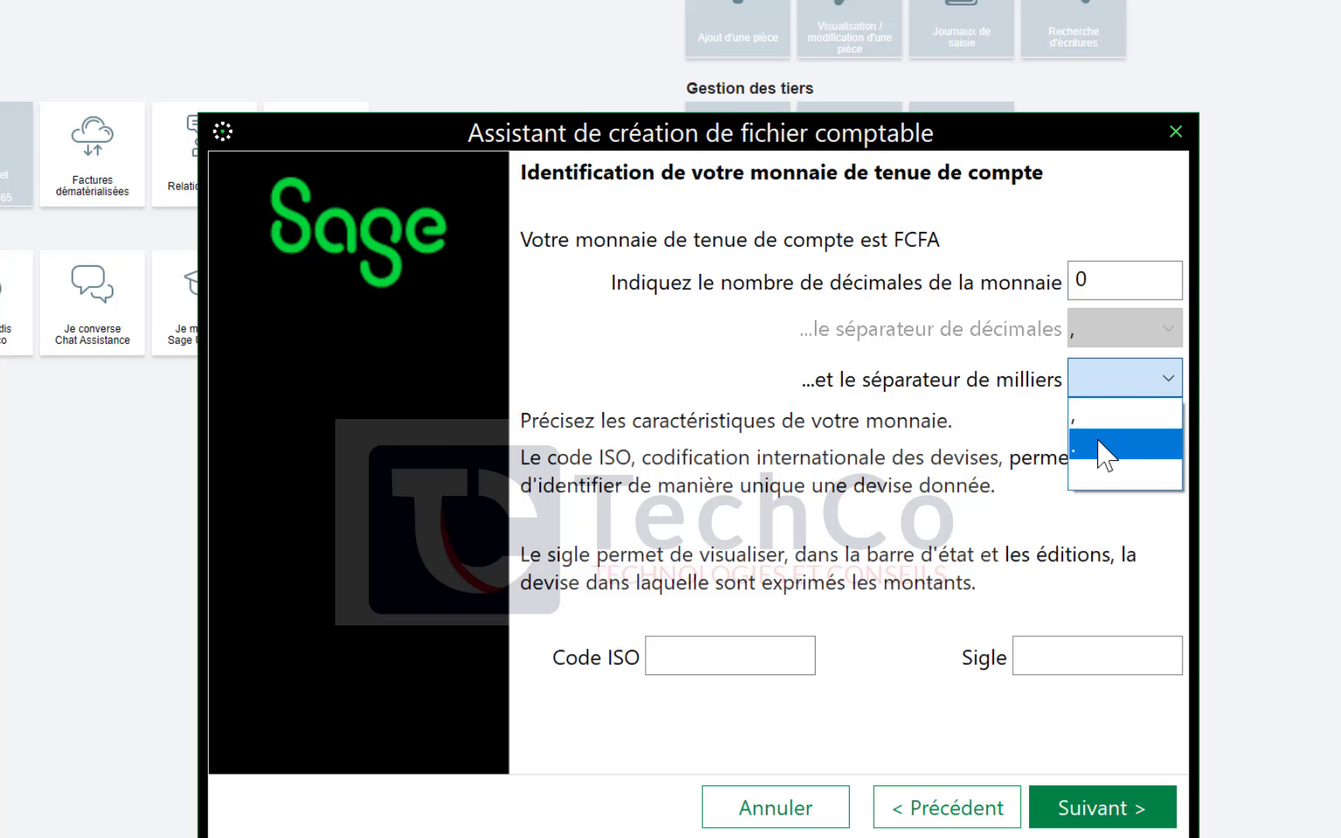
click(1159, 388)
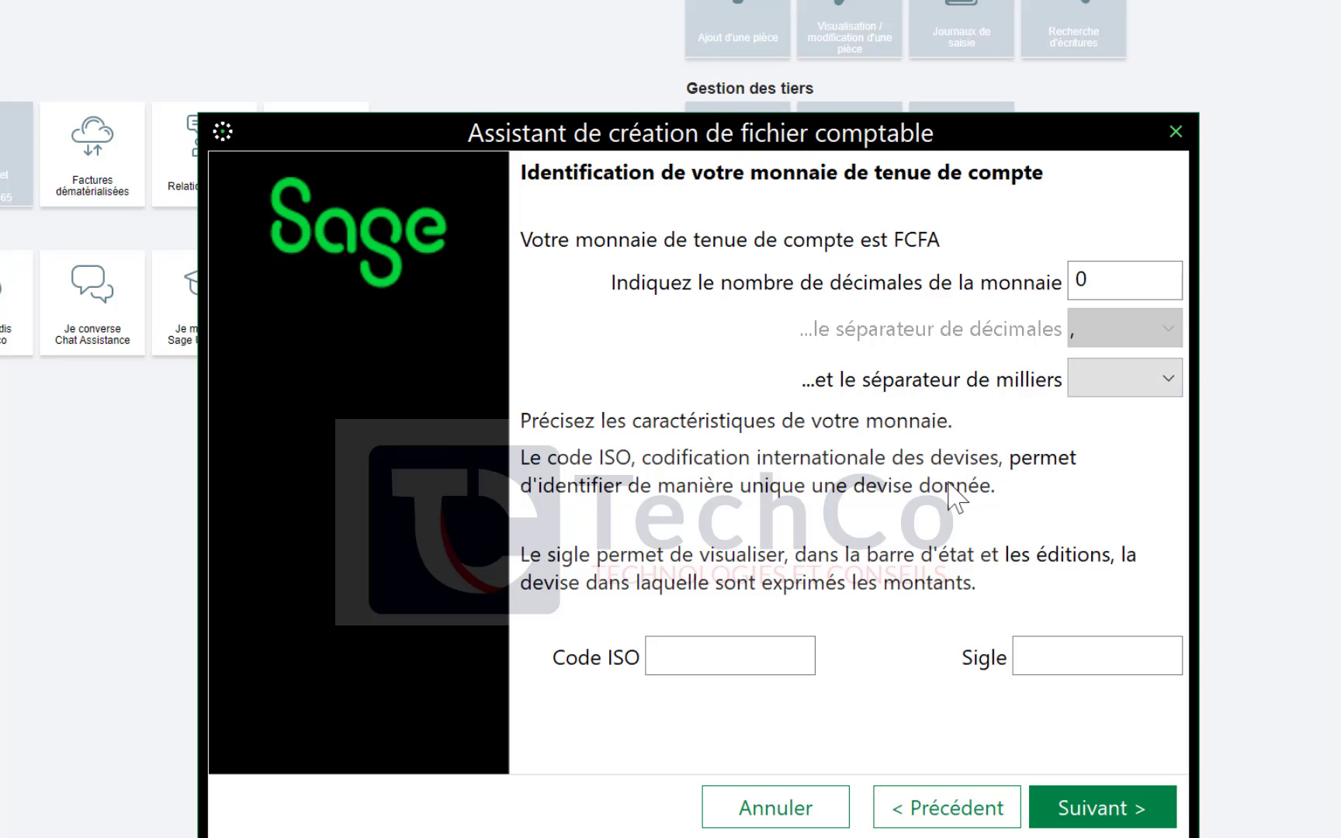
Enter ISO code XOF and symbol FCFA, then continue to the standard-model reuse page
click(715, 663)
text(XOF)
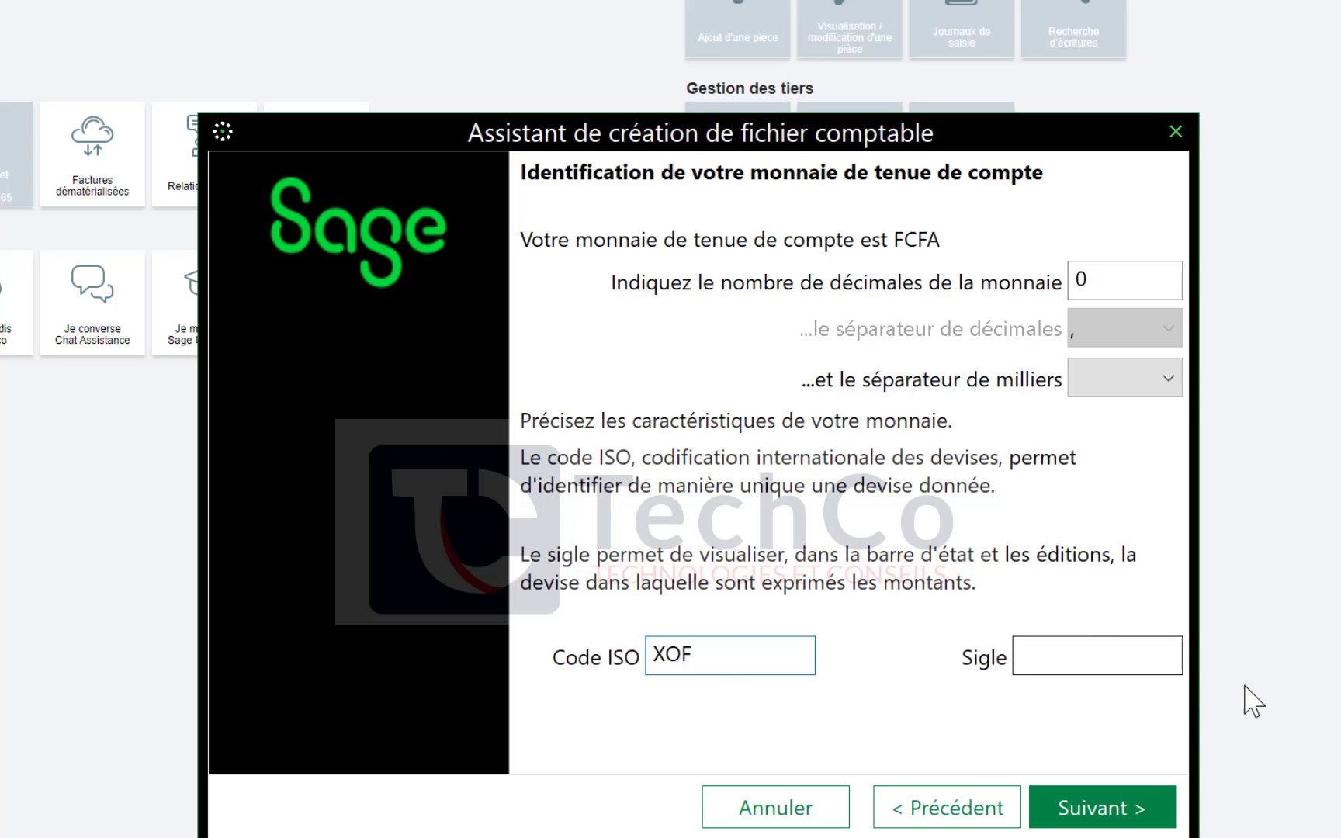
click(1104, 658)
text(FCFA)
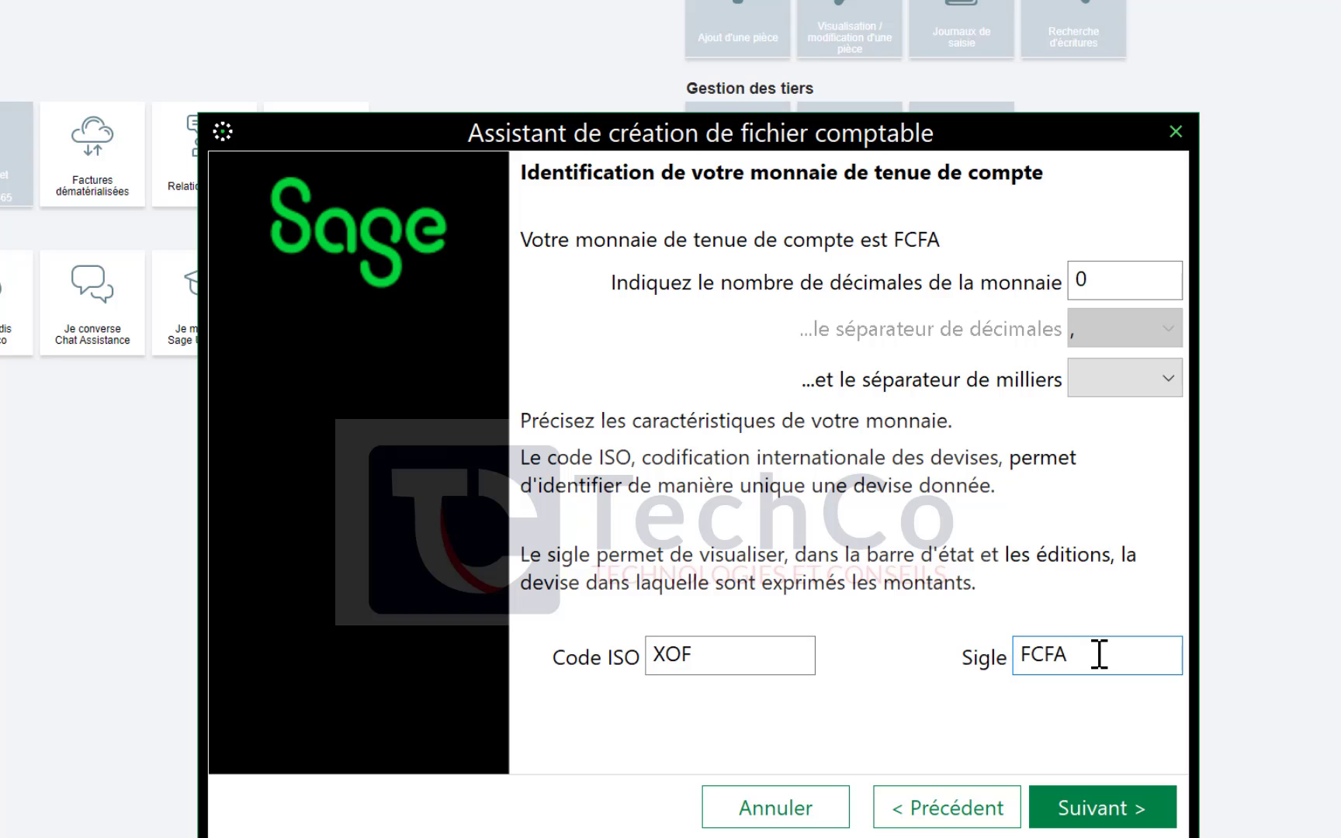
click(1094, 812)
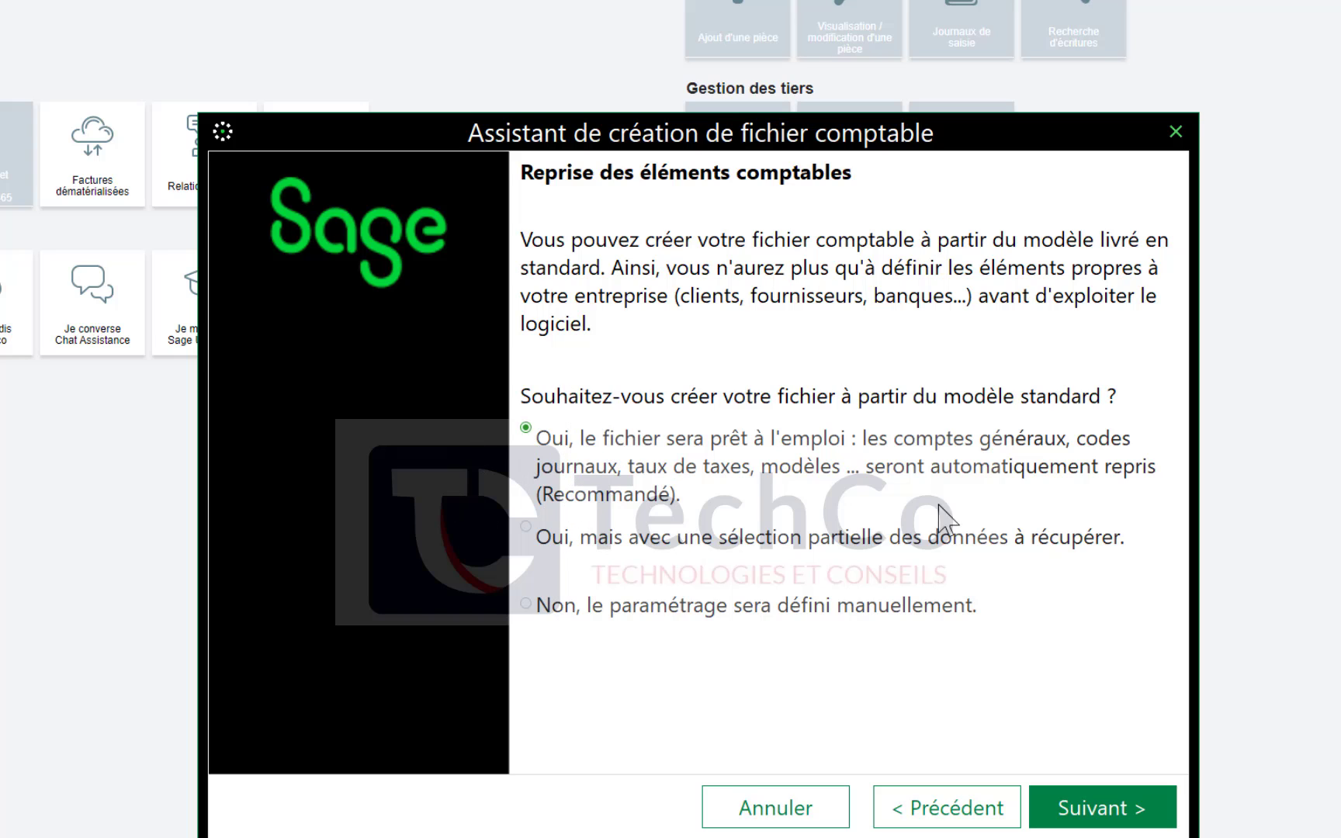
Preview partial standard-model reuse, then choose 'Non, le paramétrage sera défini manuellement'
click(581, 547)
click(1085, 814)
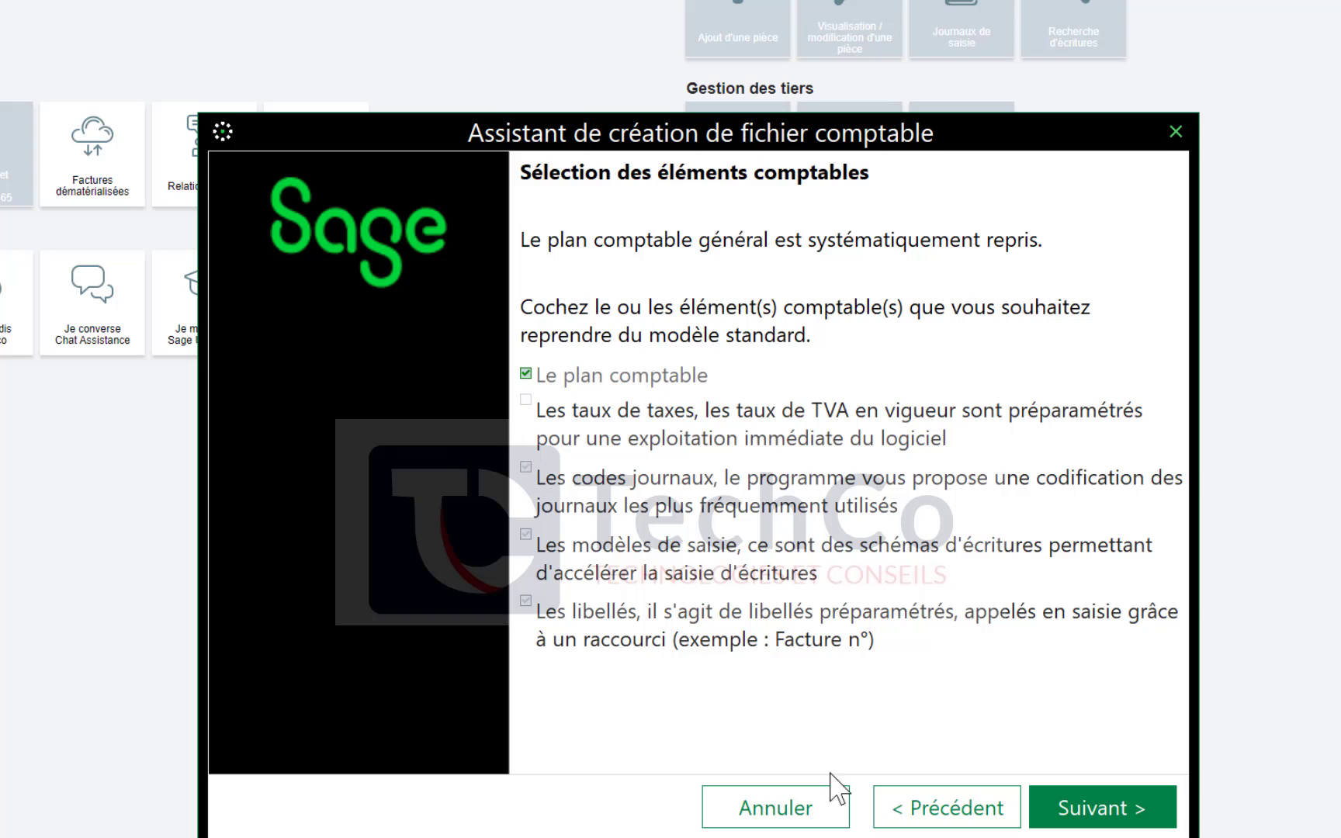
click(908, 808)
click(574, 611)
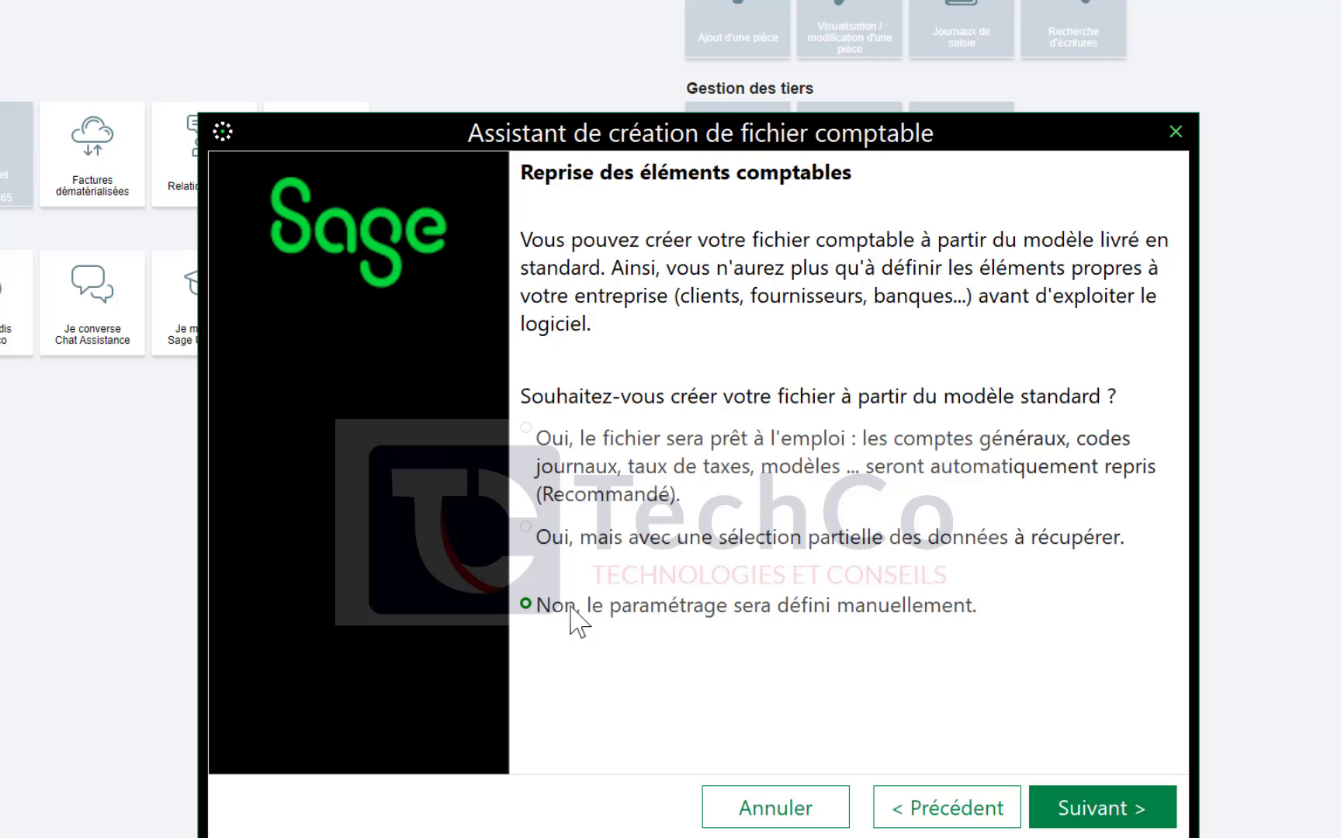
Confirm the manual-setup 'Non' option and advance to the Création du fichier comptable page
click(574, 621)
click(1115, 811)
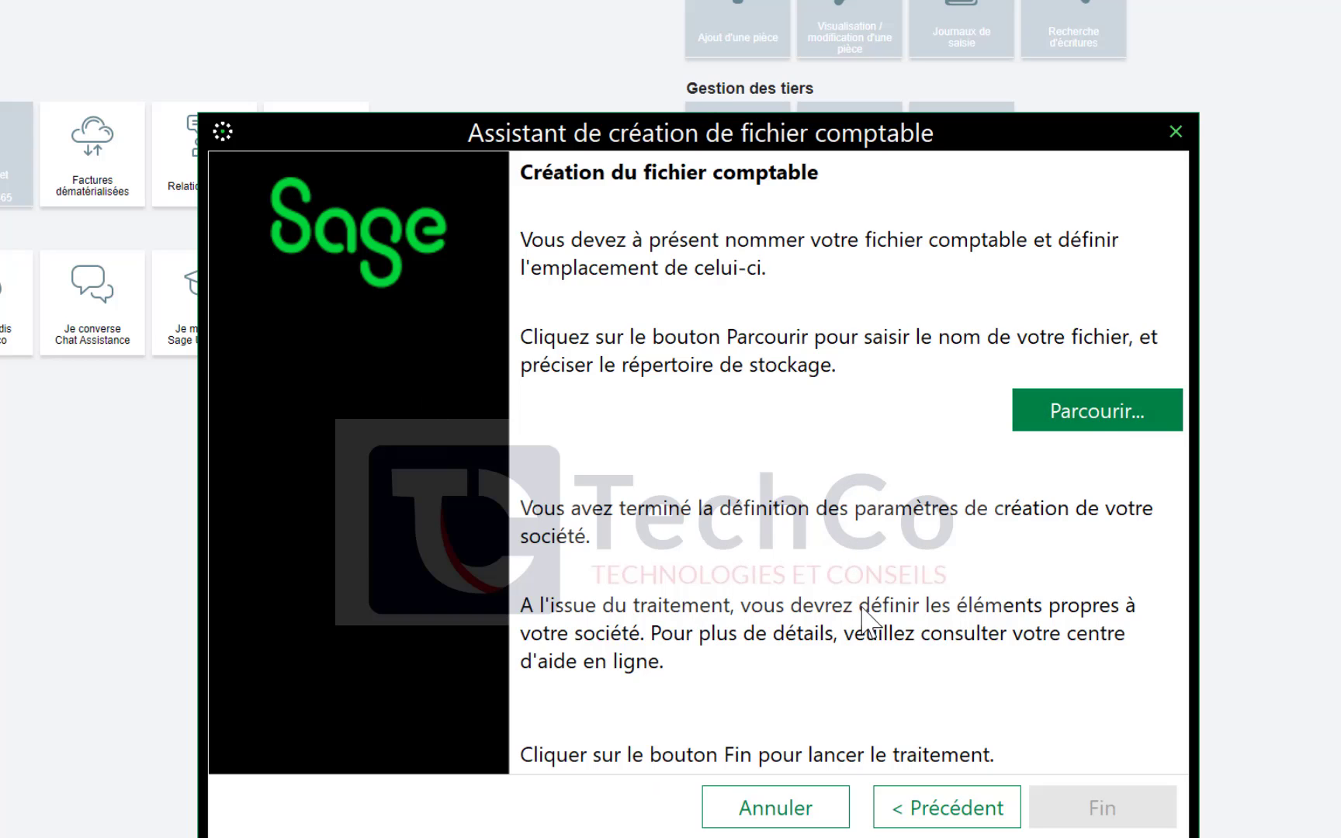
Create a FORMATION_TEST folder on the Bureau and save FORMATION_TEST.mae inside it
click(1088, 408)
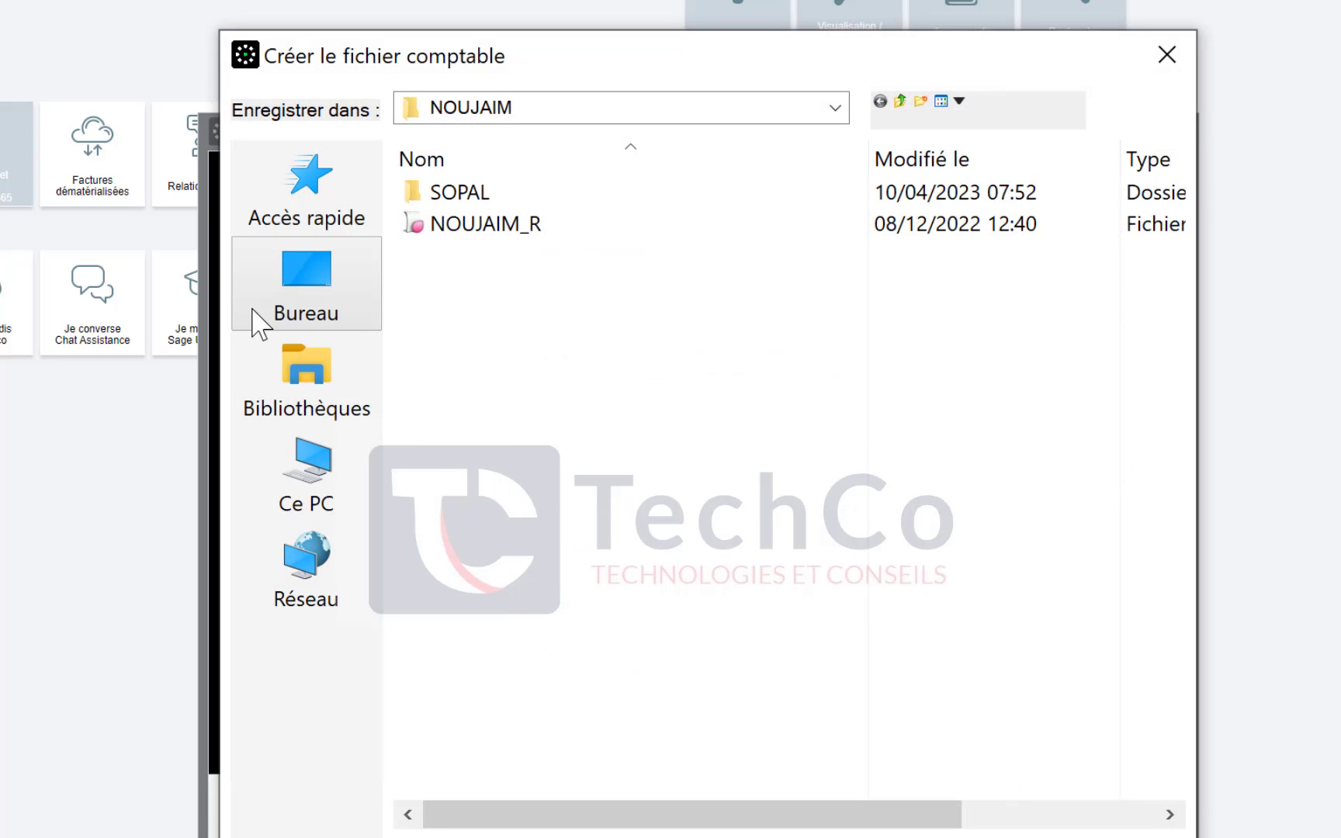
click(315, 311)
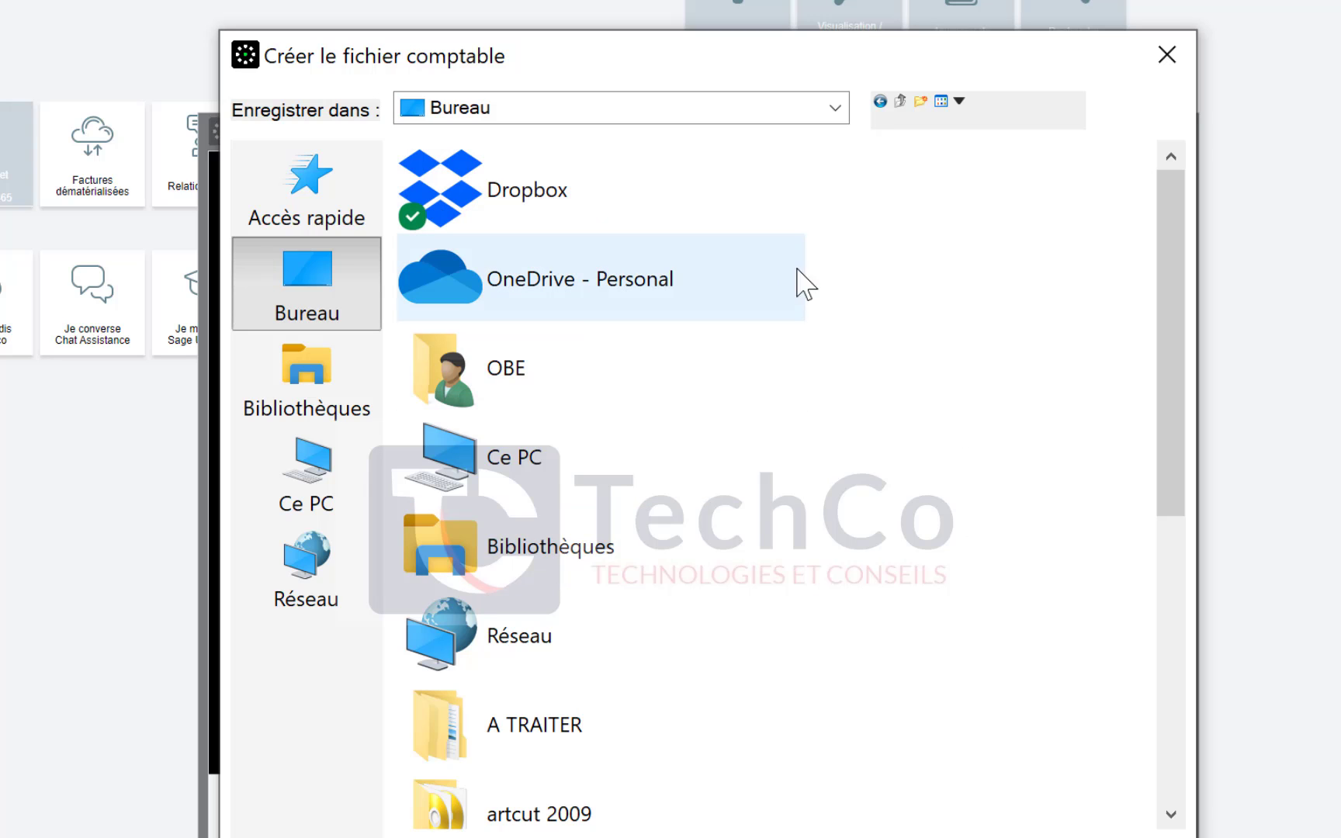
click(922, 101)
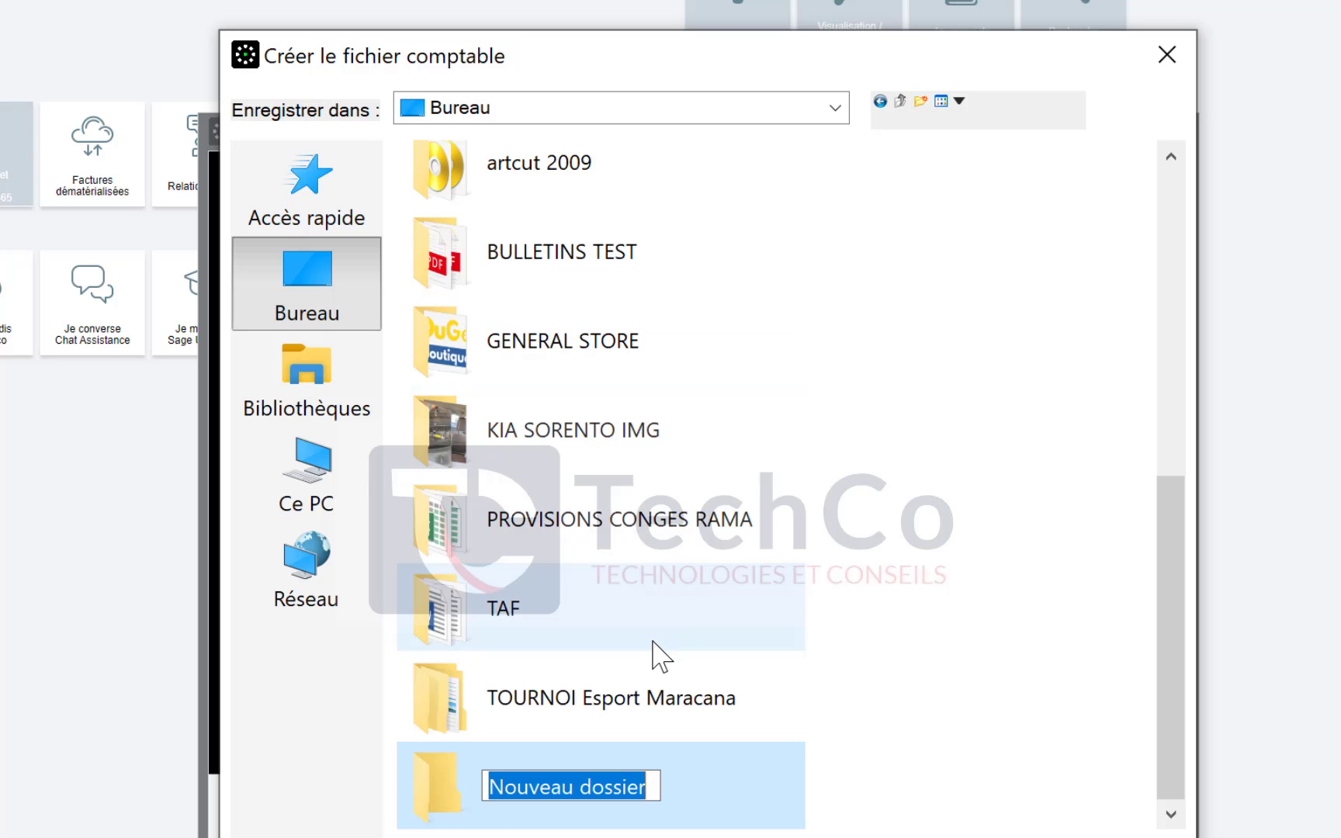
text(FOR)
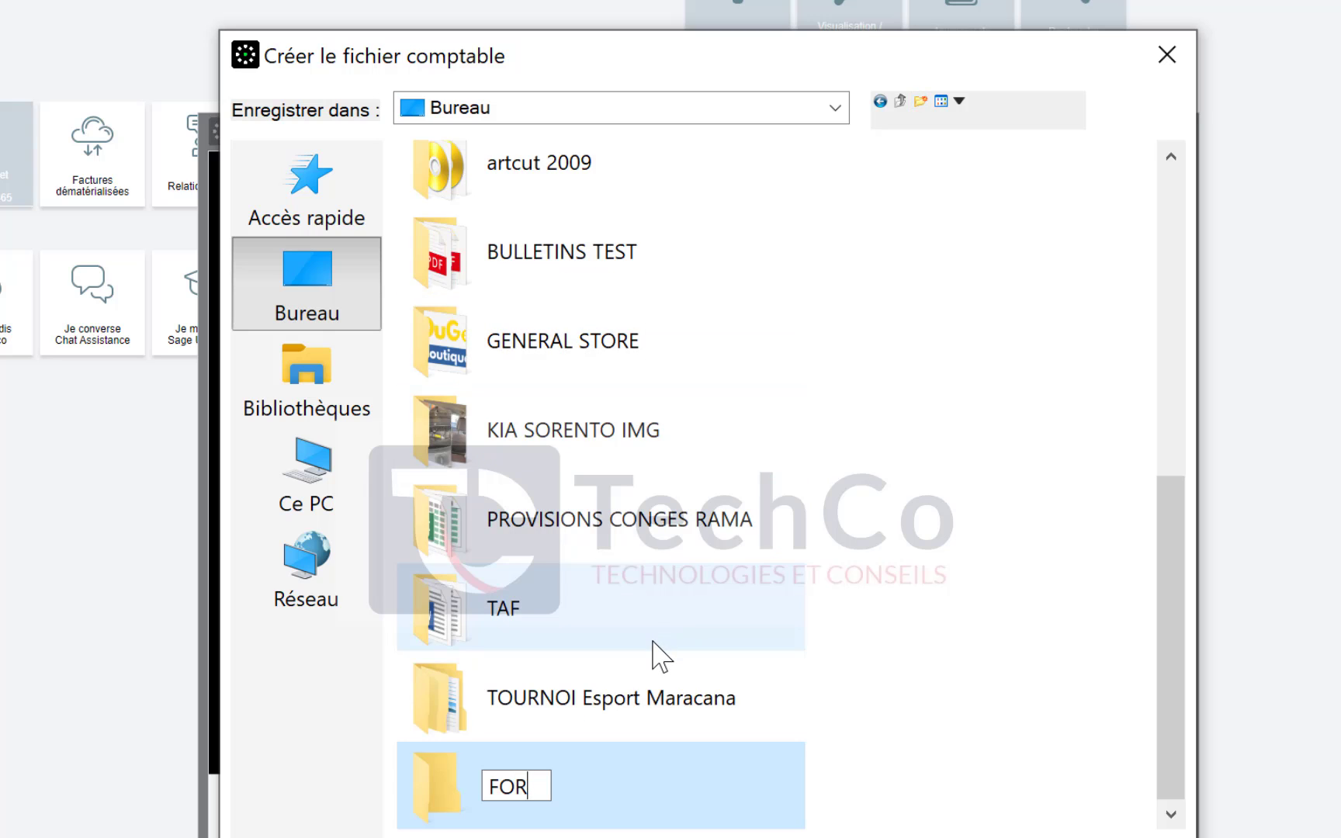
text(MATION_TE)
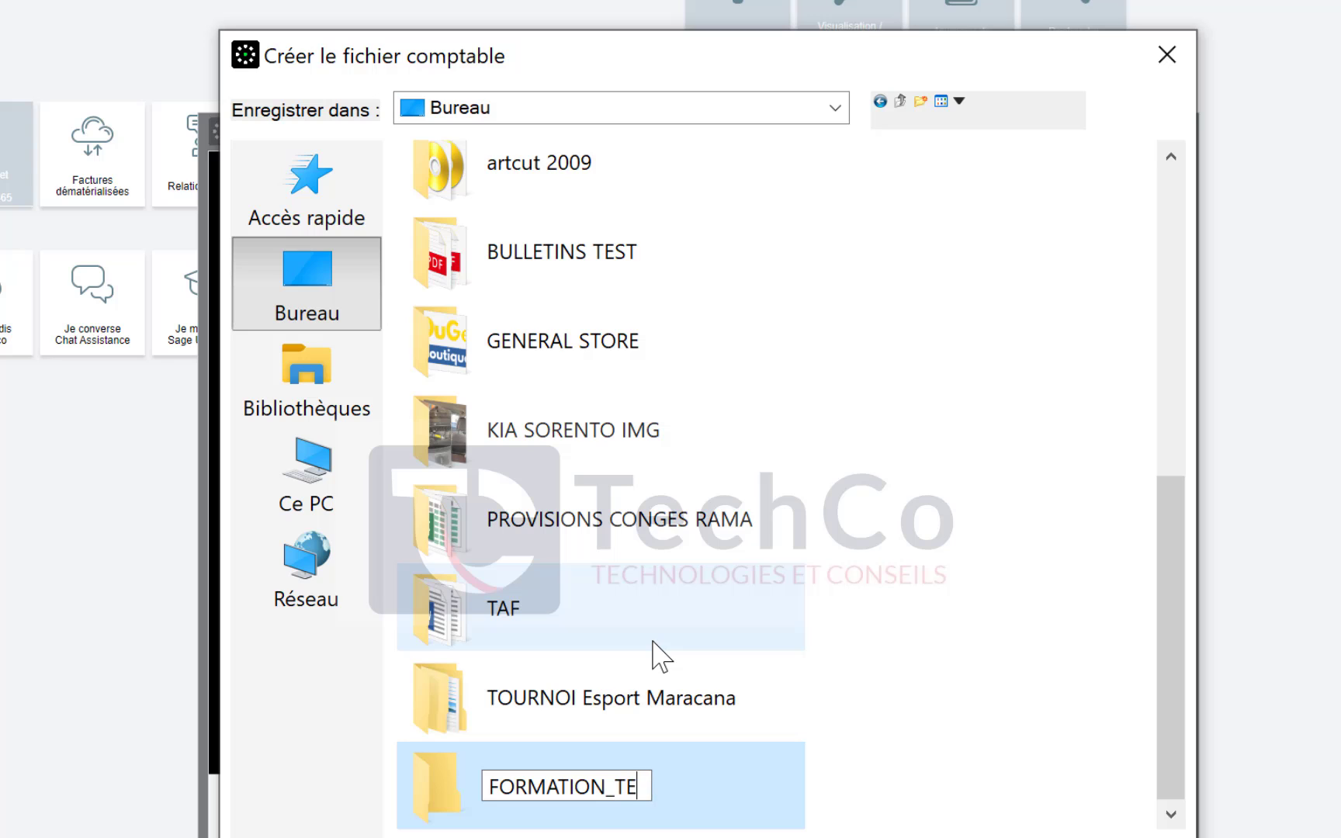
text(ST)
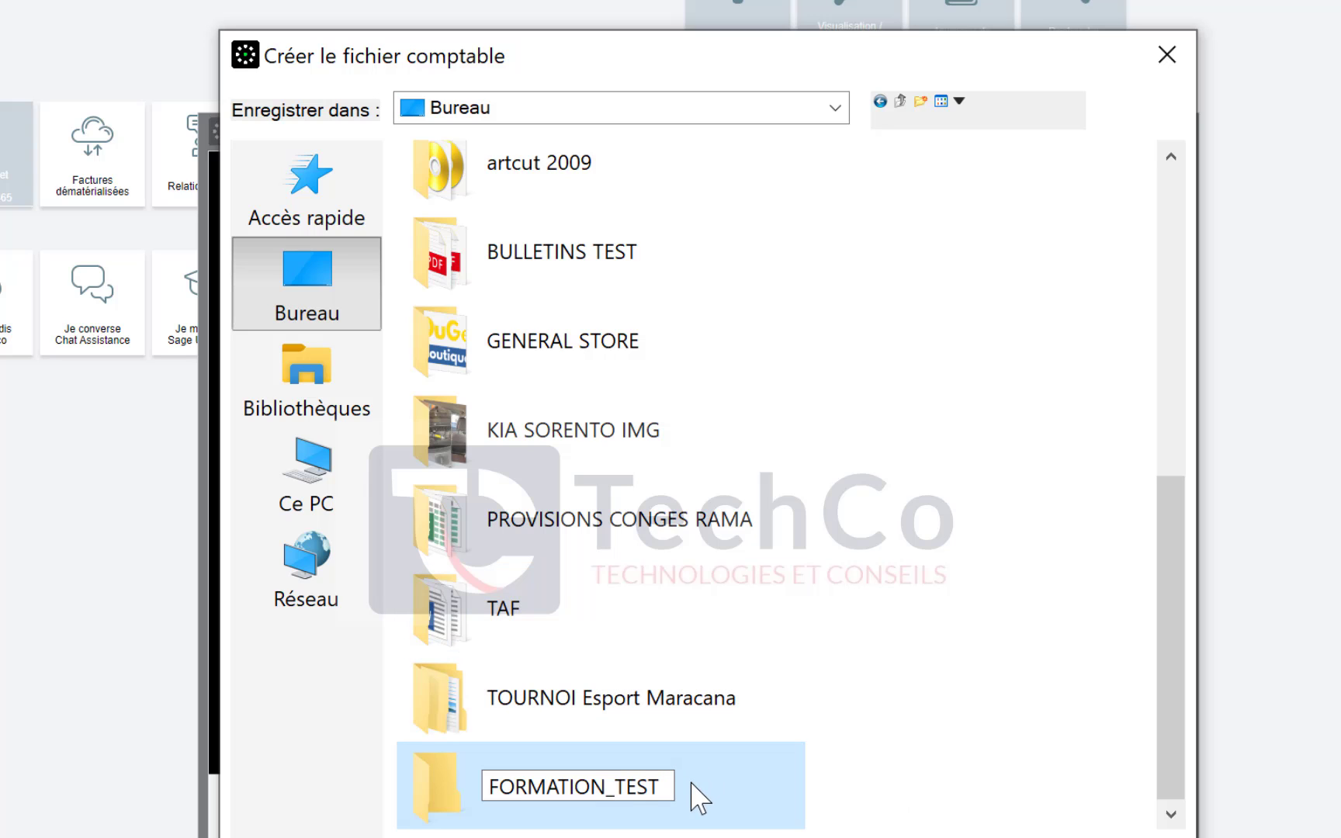
key(Return)
double_click(652, 787)
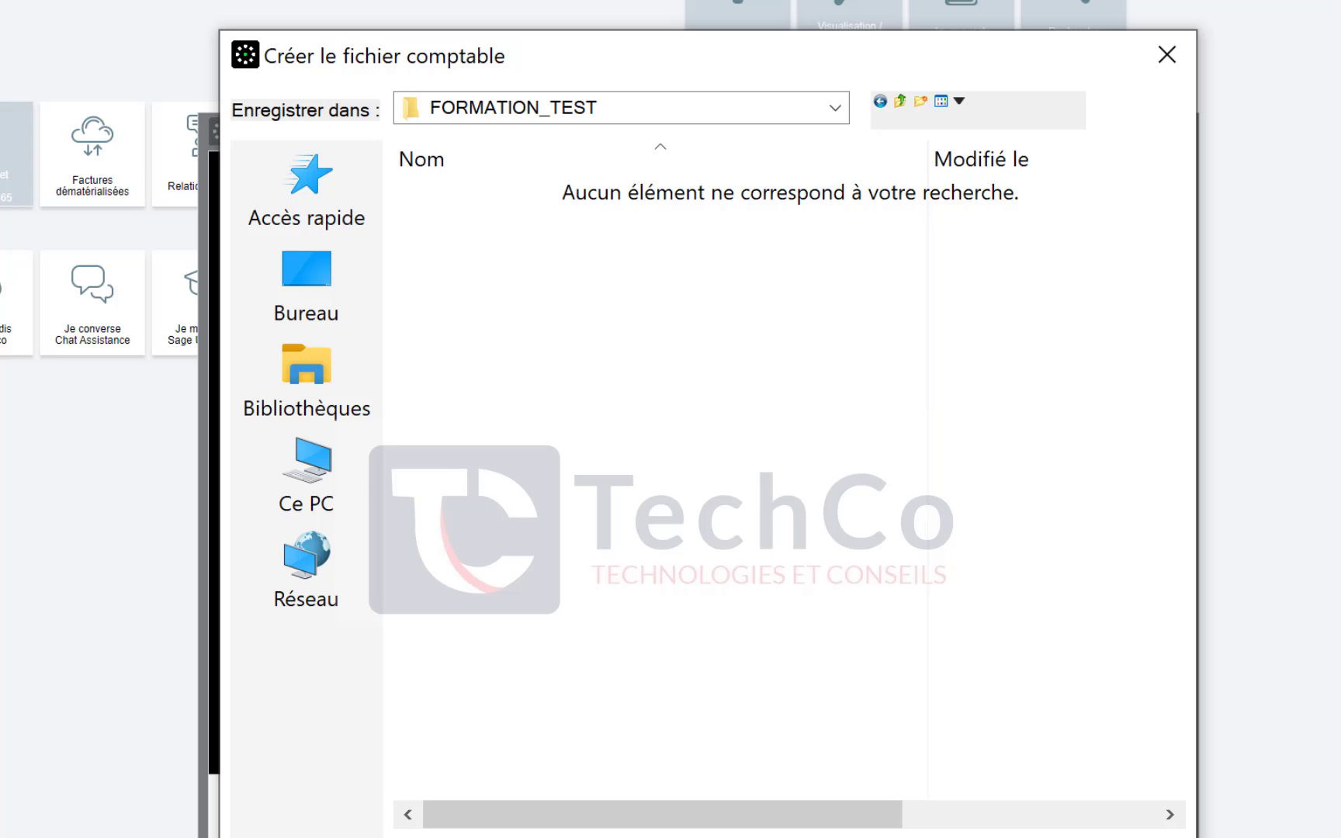
key(Return)
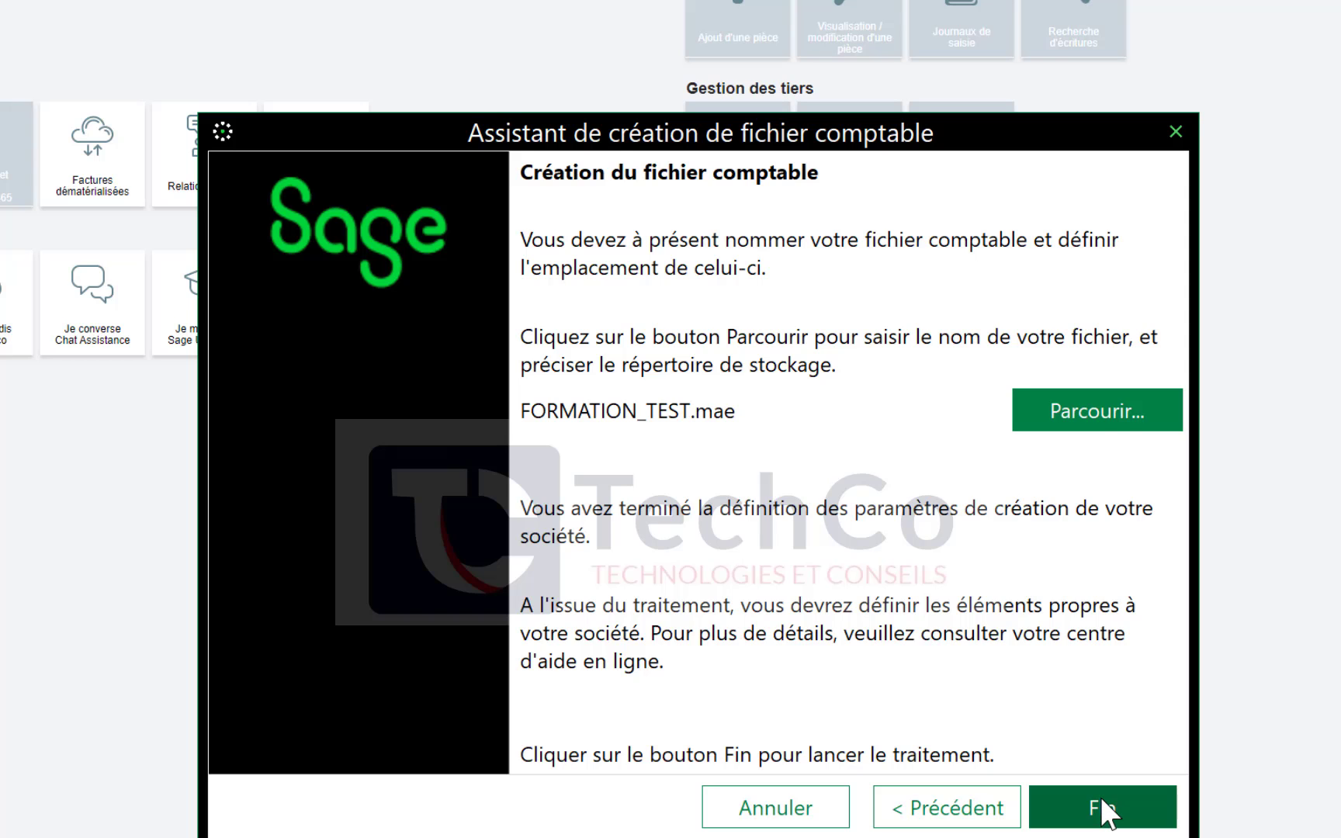
Finish the creation wizard, then enter the administrator password and its confirmation
click(1105, 811)
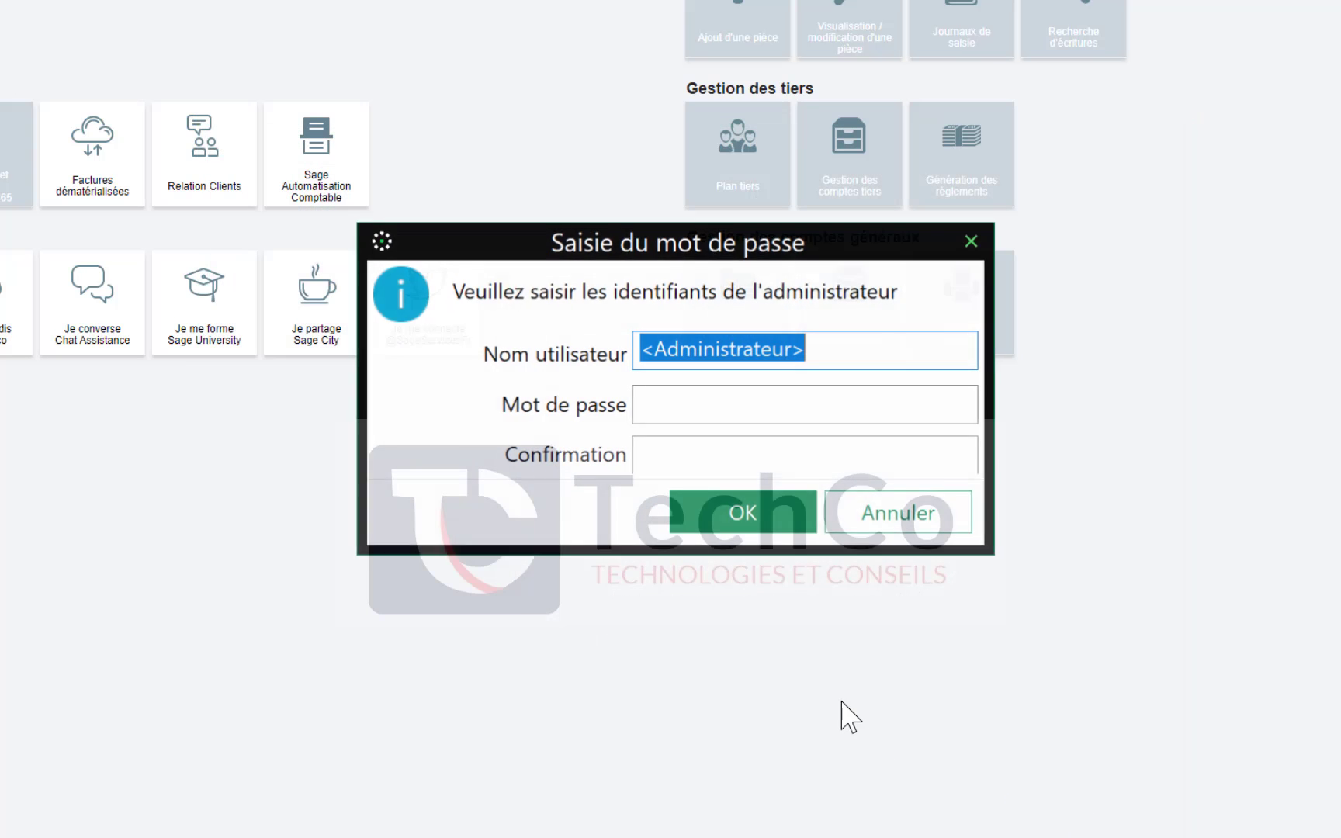
click(853, 356)
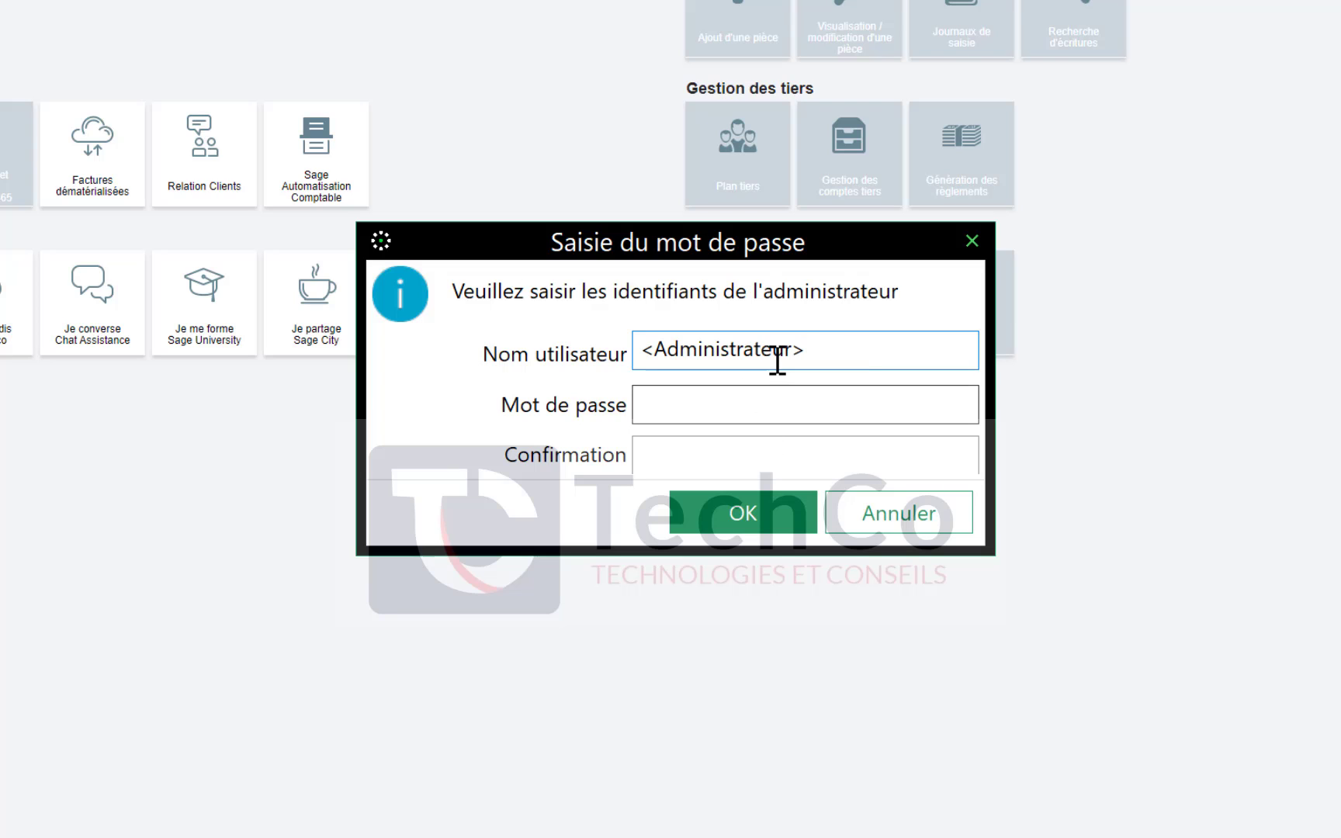
click(749, 401)
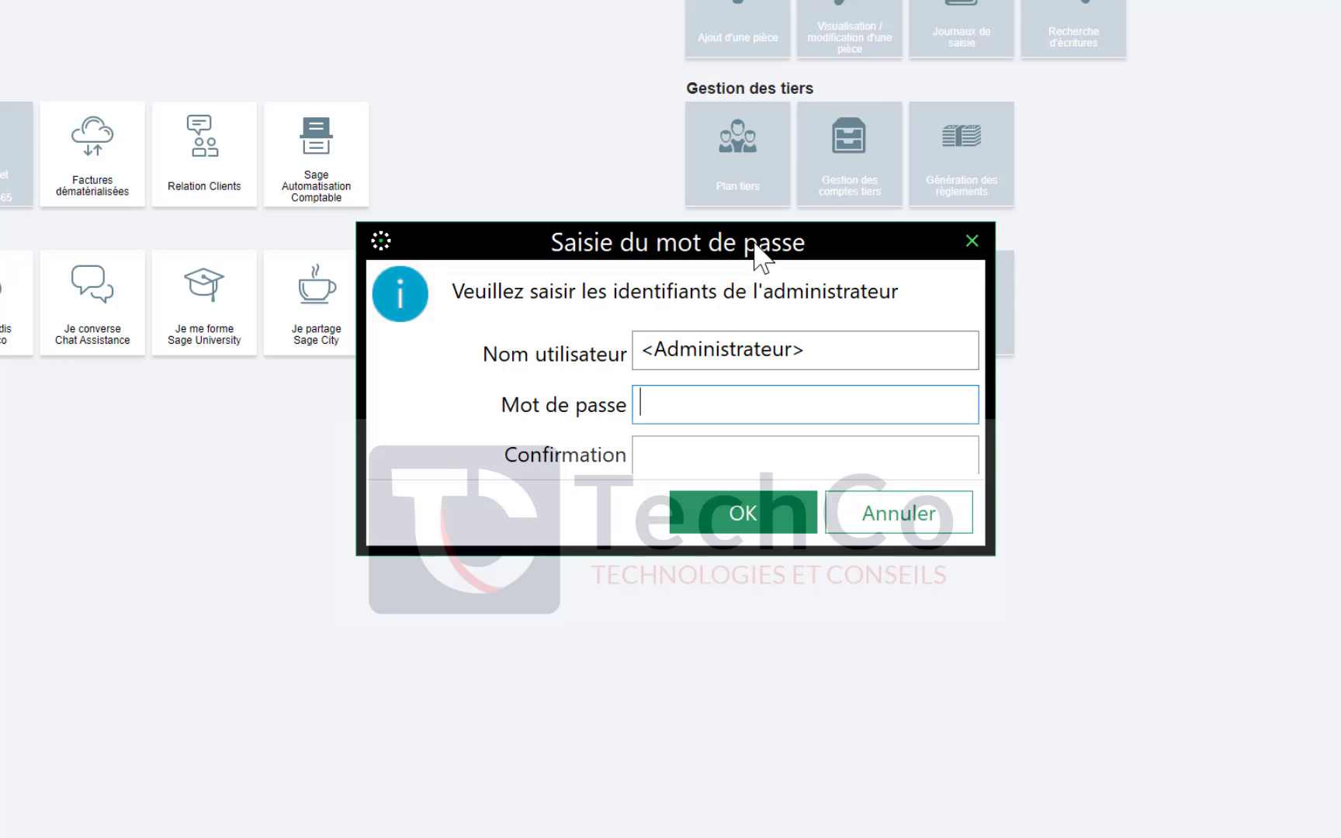
text(•••••••••••)
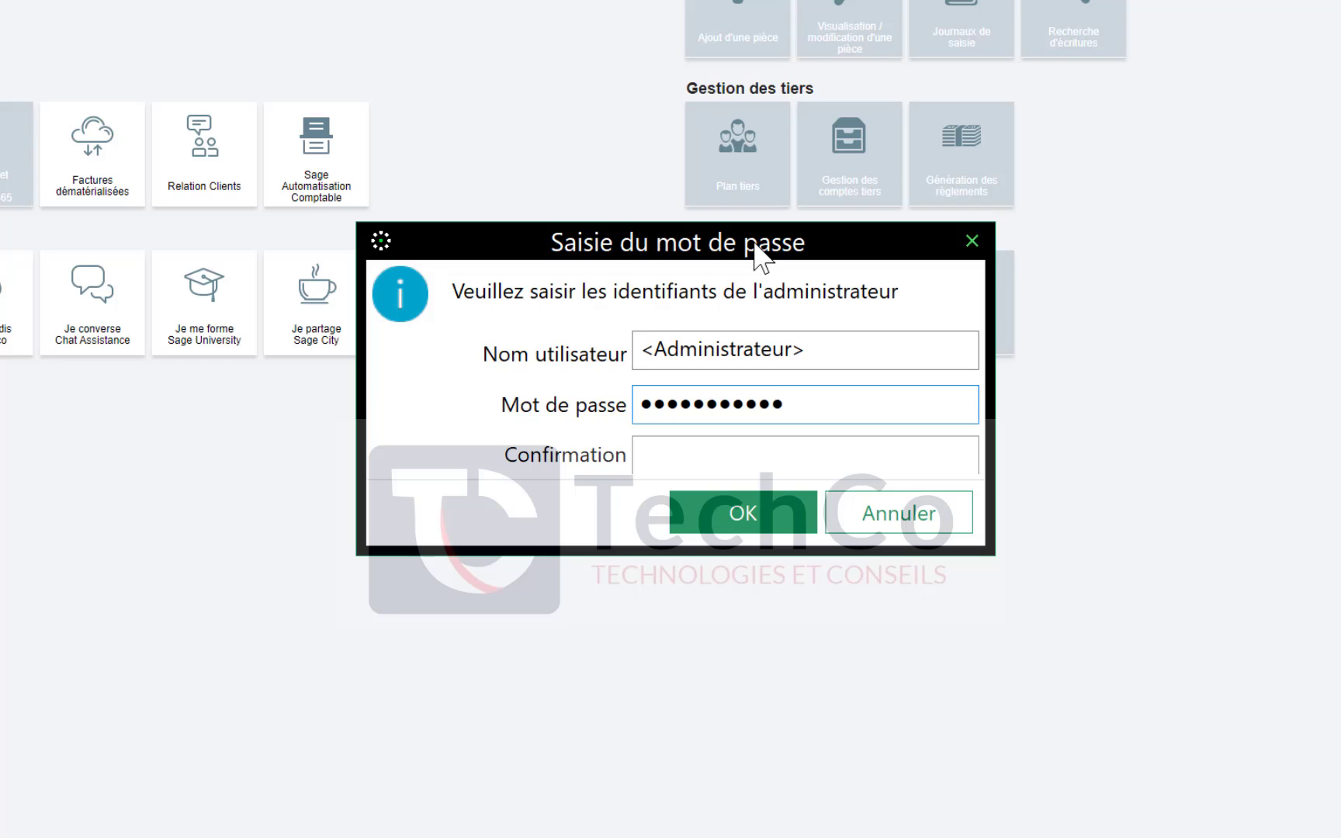
key(Tab)
text(••••••••••)
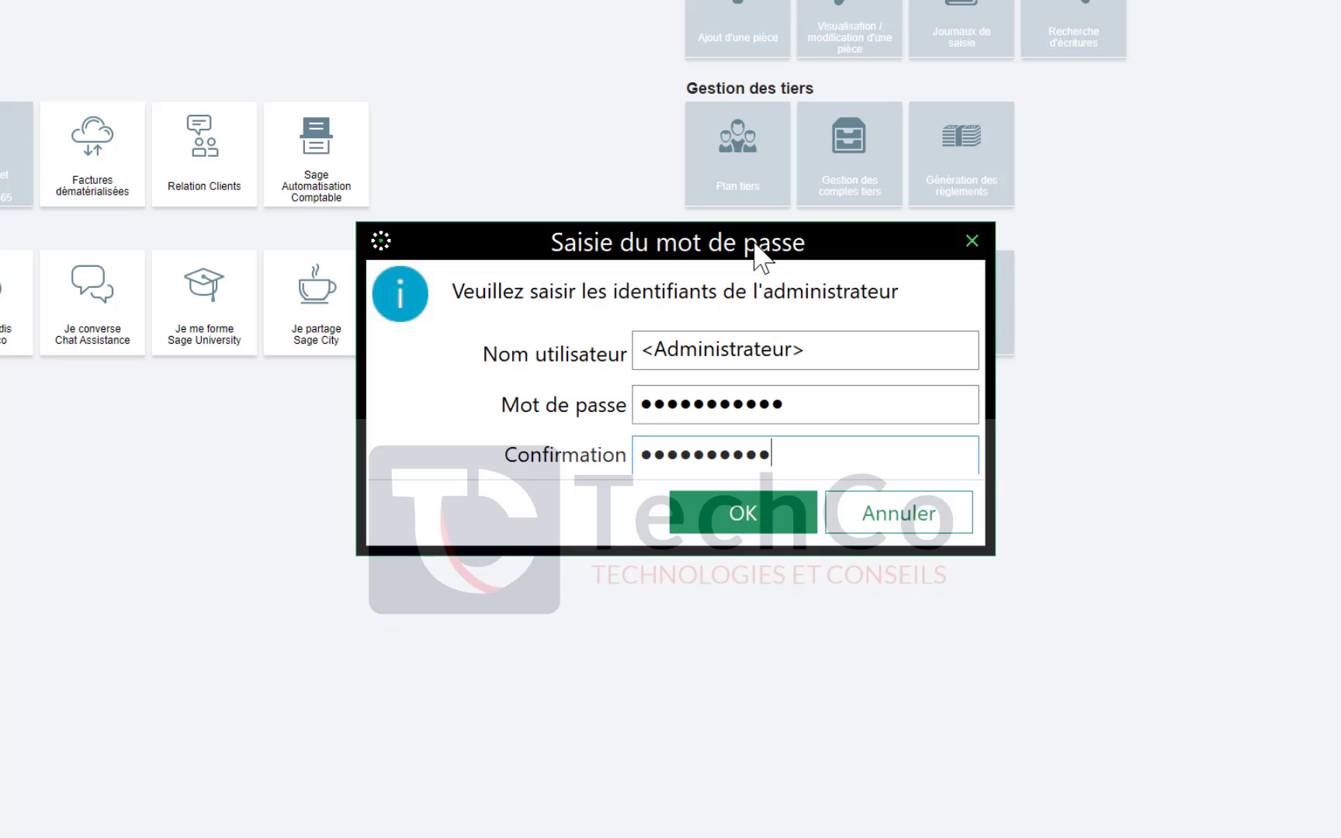
text(•)
Confirm the credentials to open FORMATION_TEST for 2023 and close the company identification window
click(724, 526)
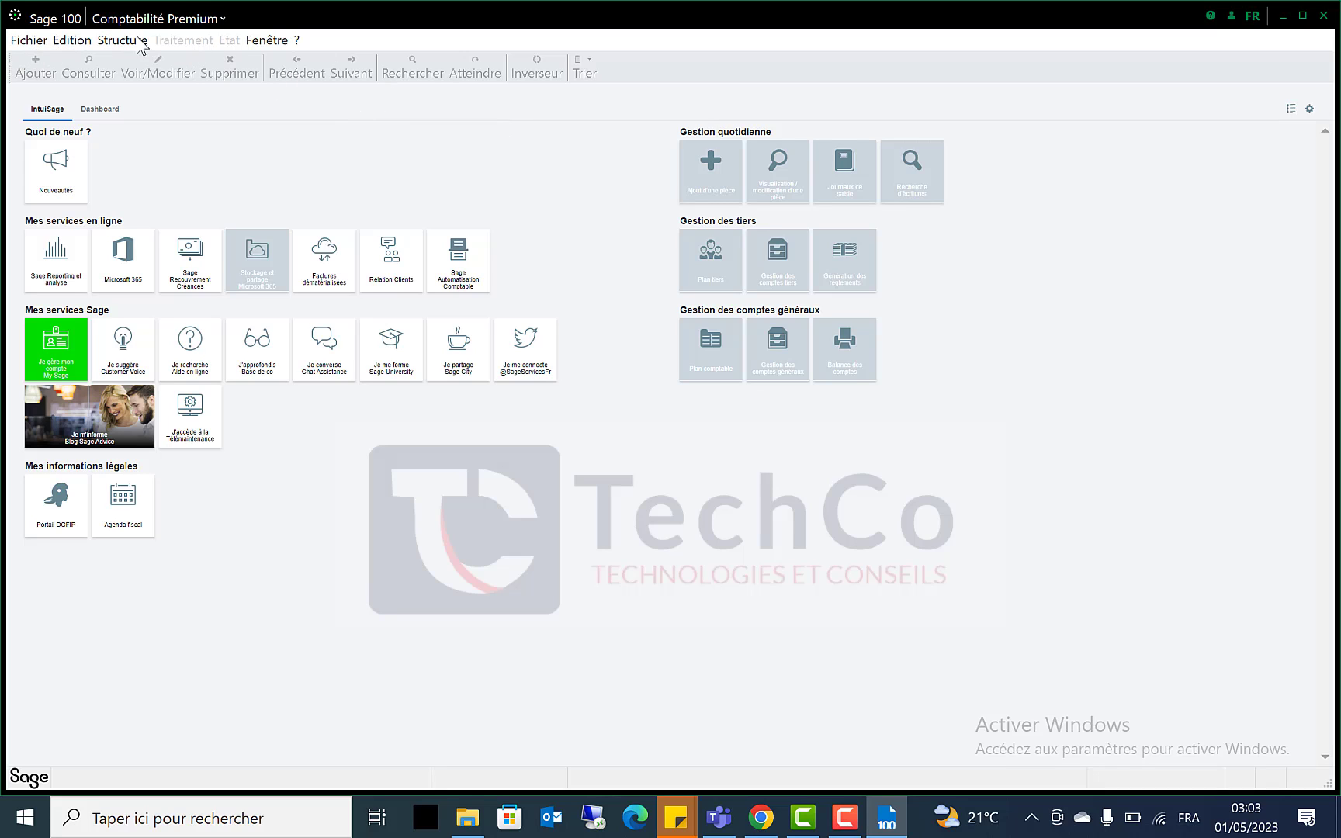
key(ctrl+o)
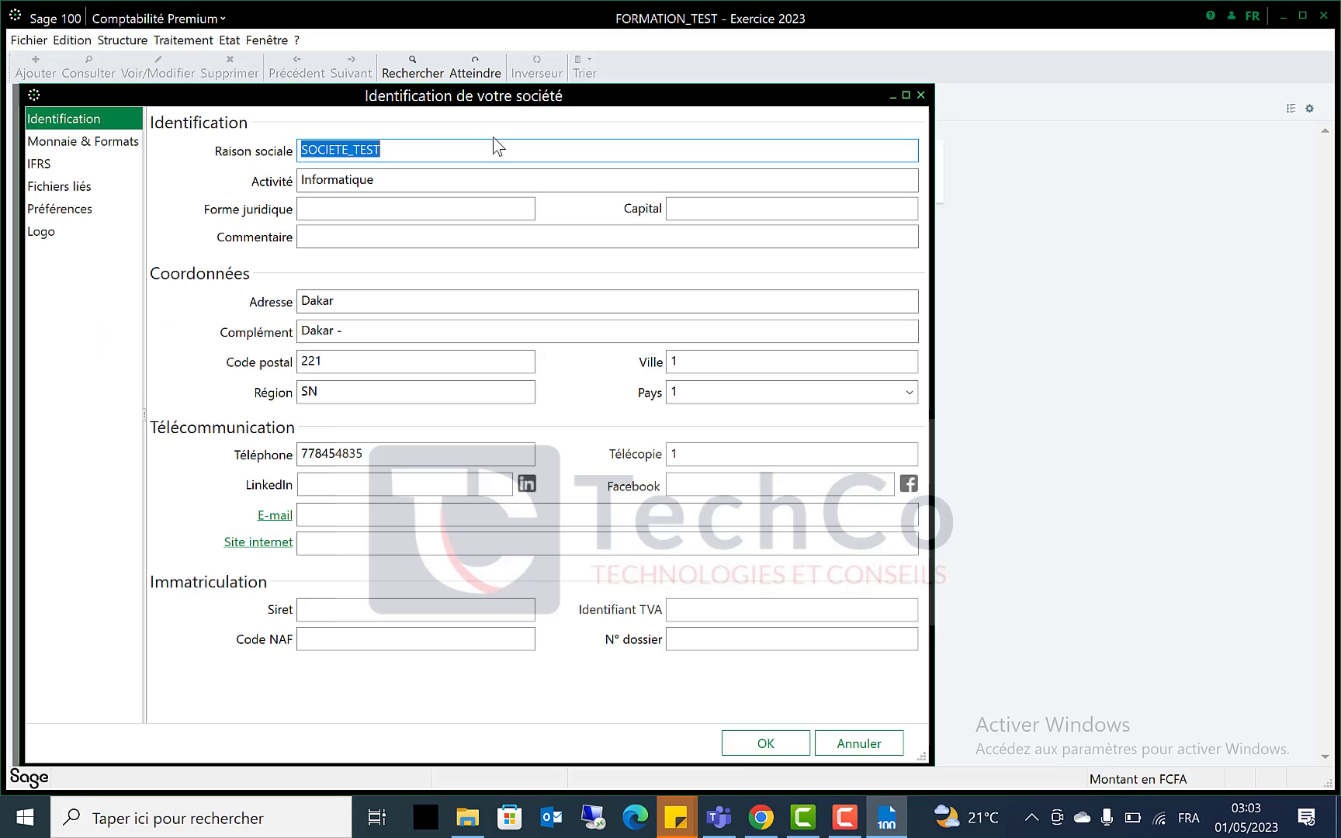
drag(544, 107, 671, 114)
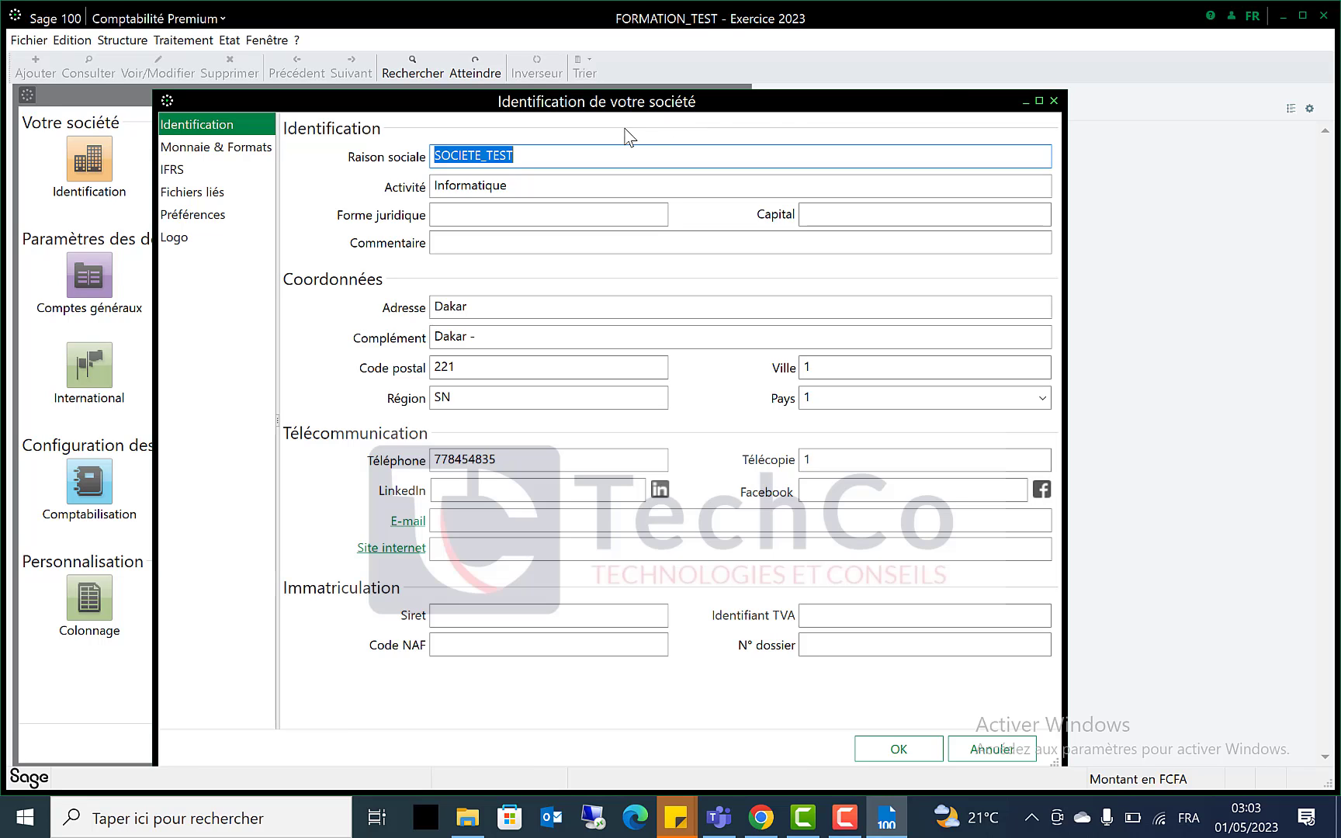
click(1054, 102)
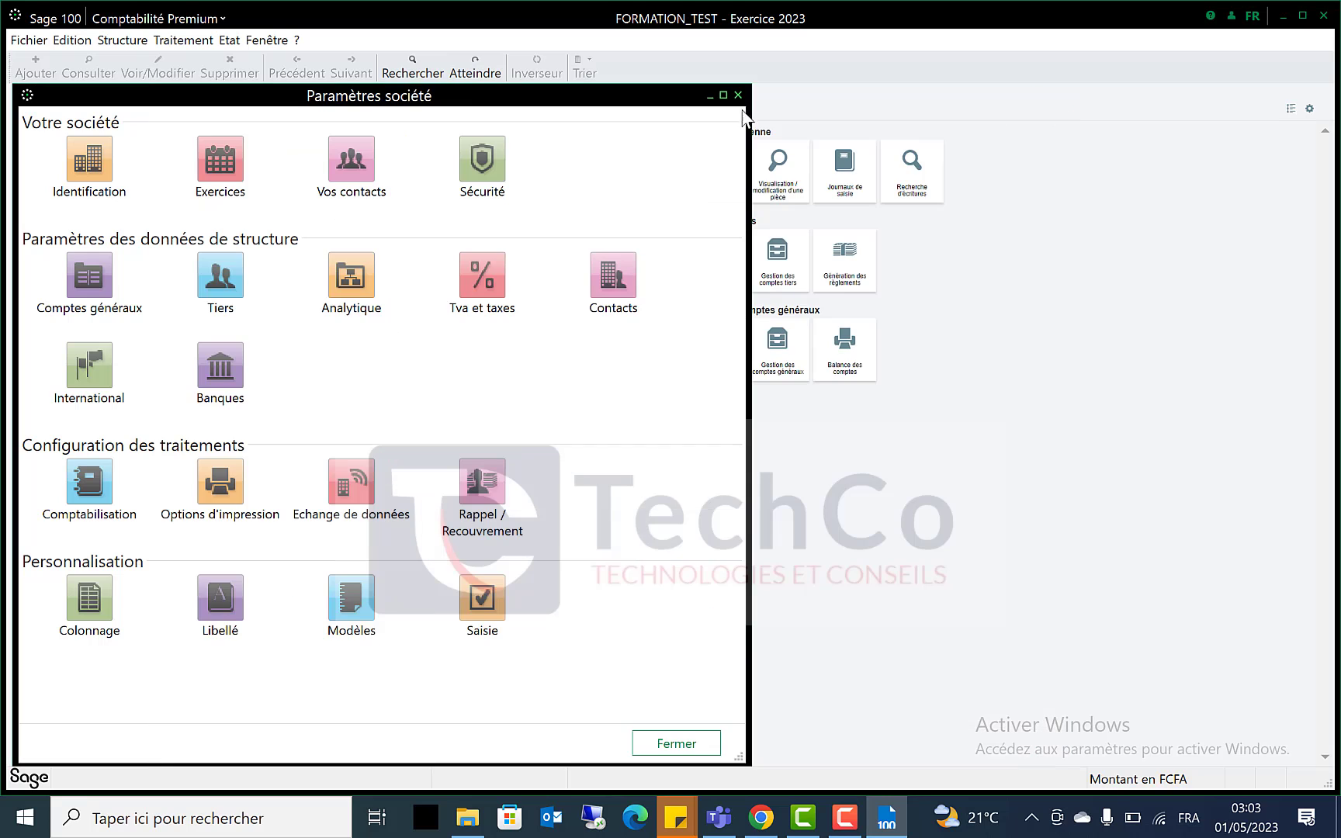
Close the Paramètres société overview and bring up the Fichier menu commands
click(737, 95)
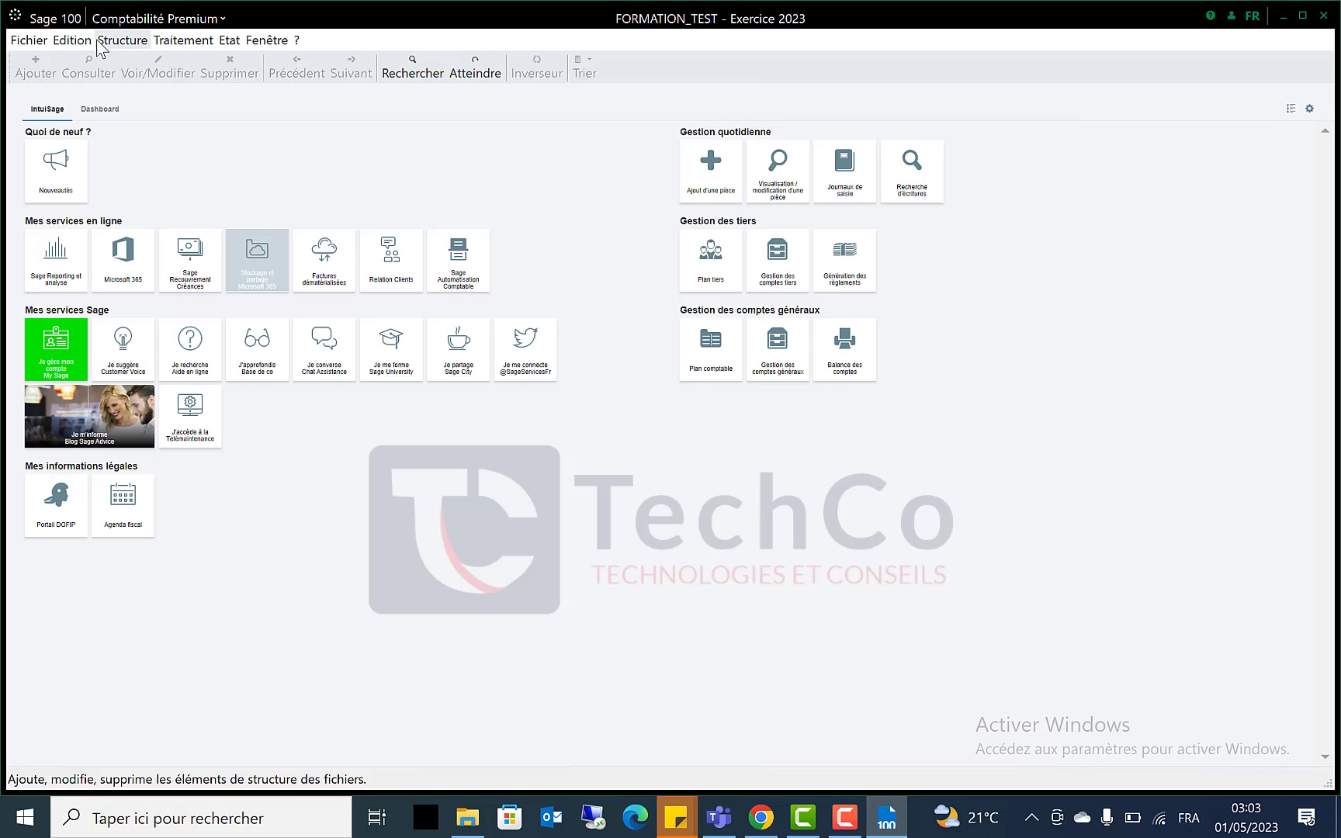
click(30, 40)
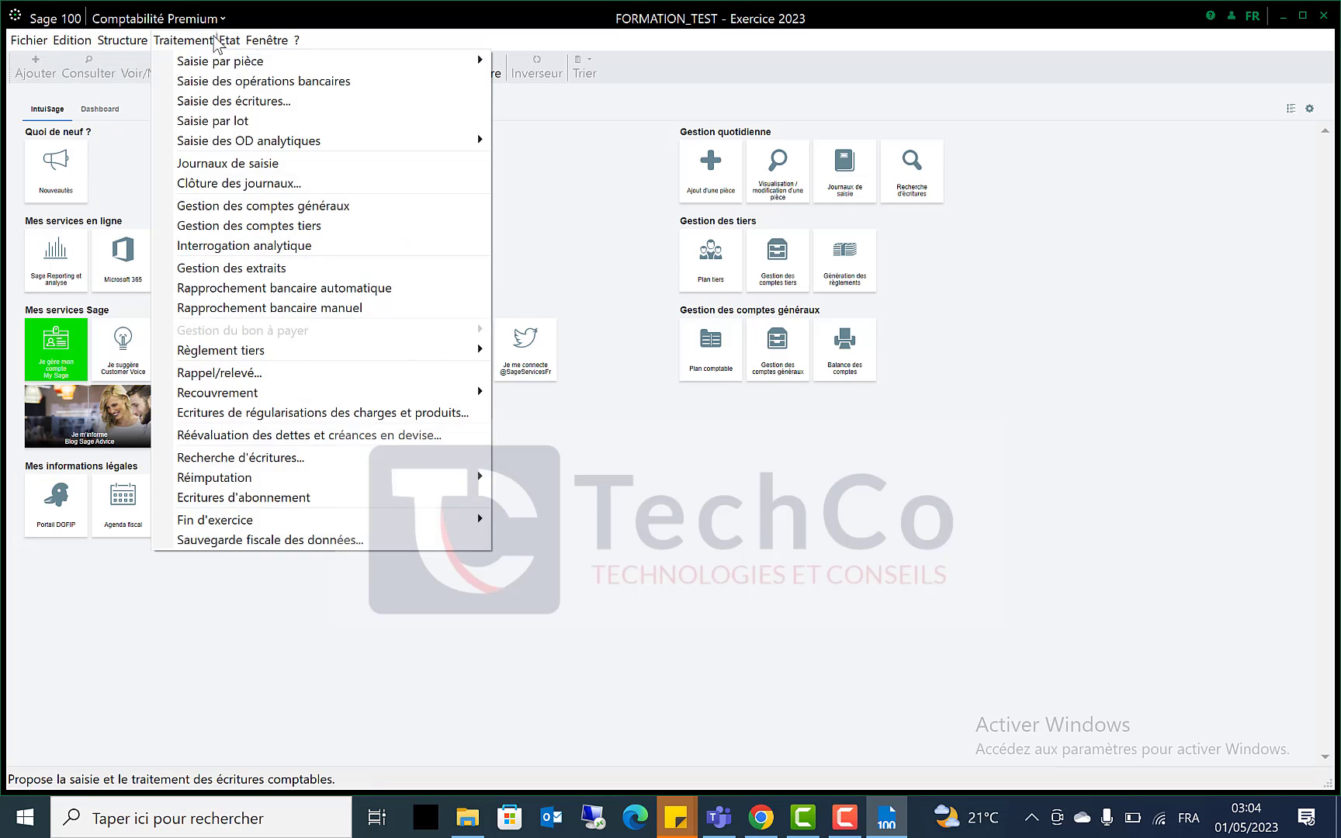
click(29, 39)
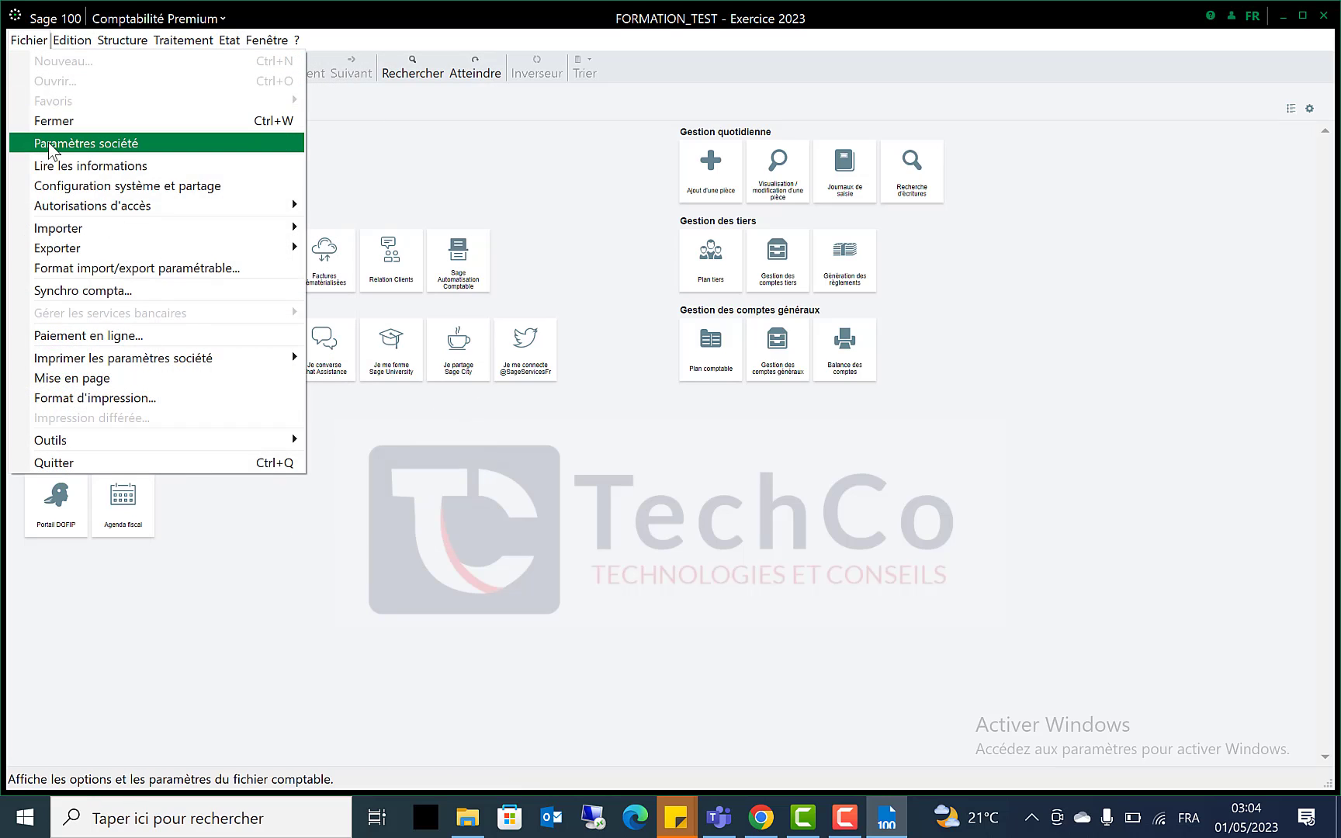
In Paramètres société > Identification, extend the address complement to 'Dakar - Mamelles'
click(42, 148)
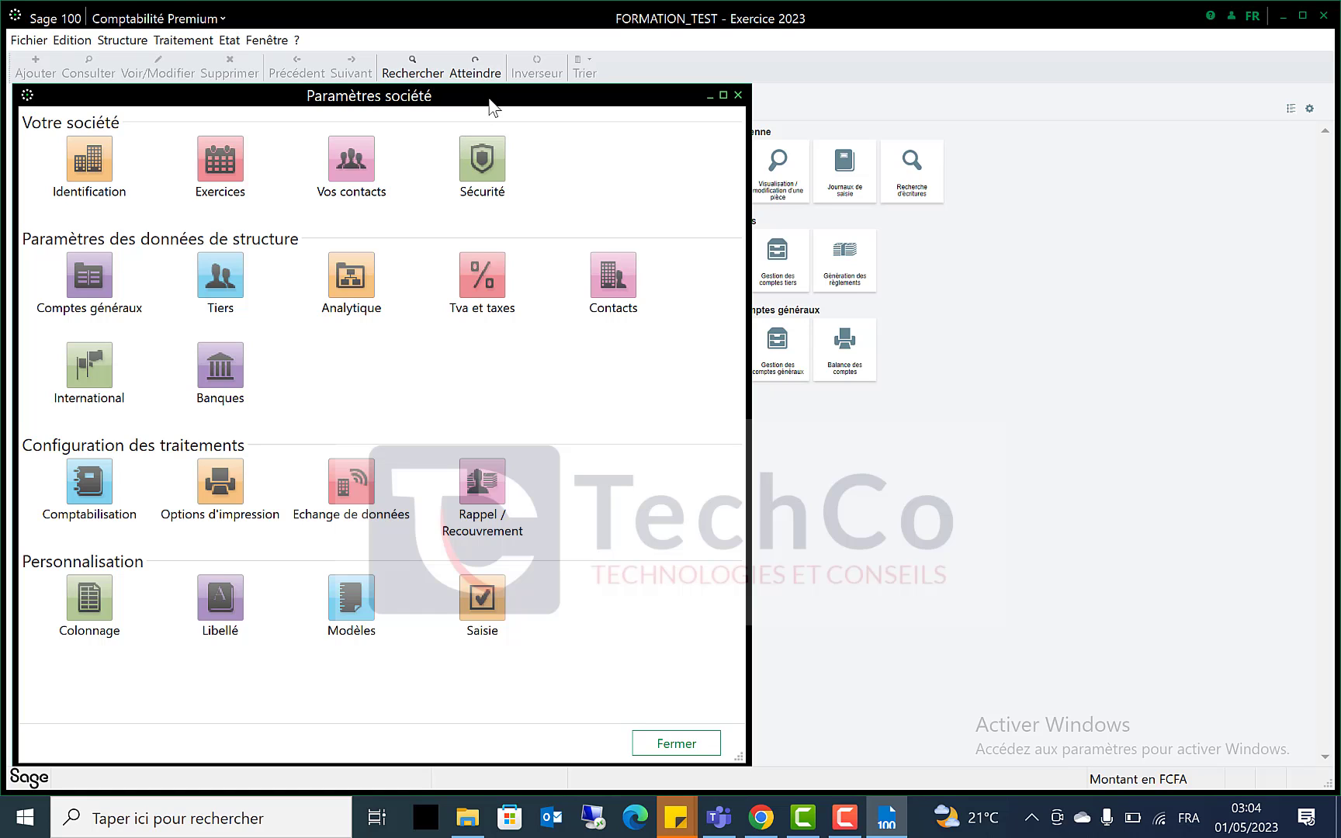
drag(494, 109, 678, 113)
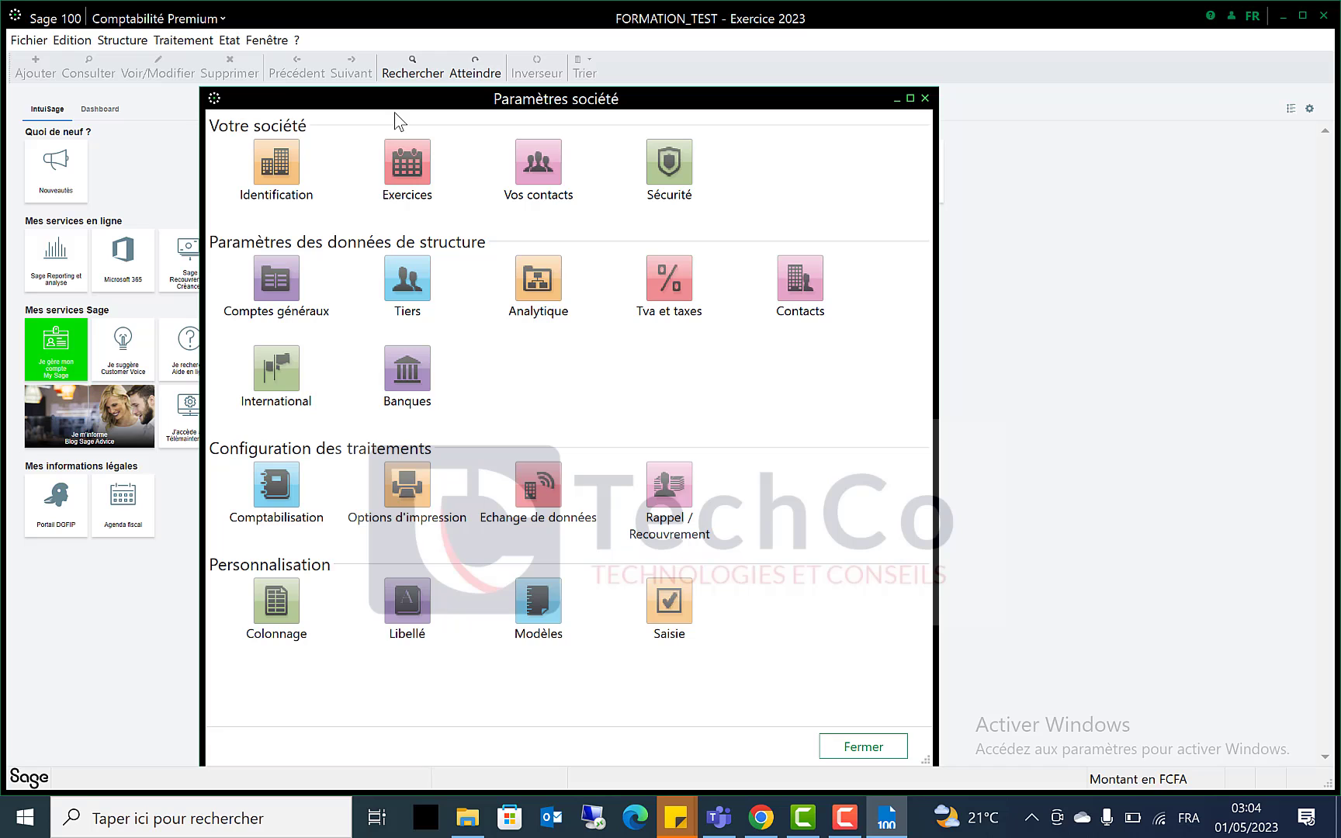
click(276, 142)
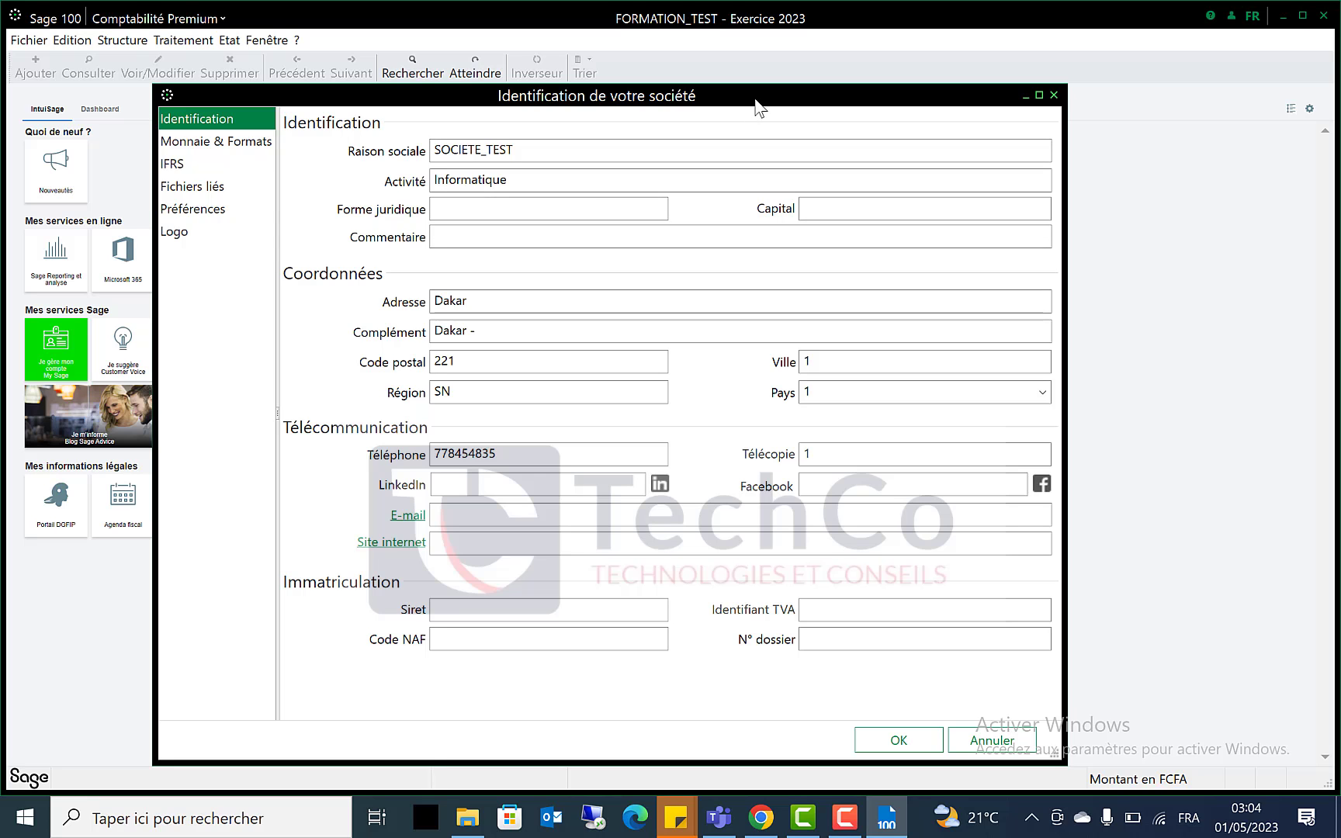
drag(755, 101, 776, 105)
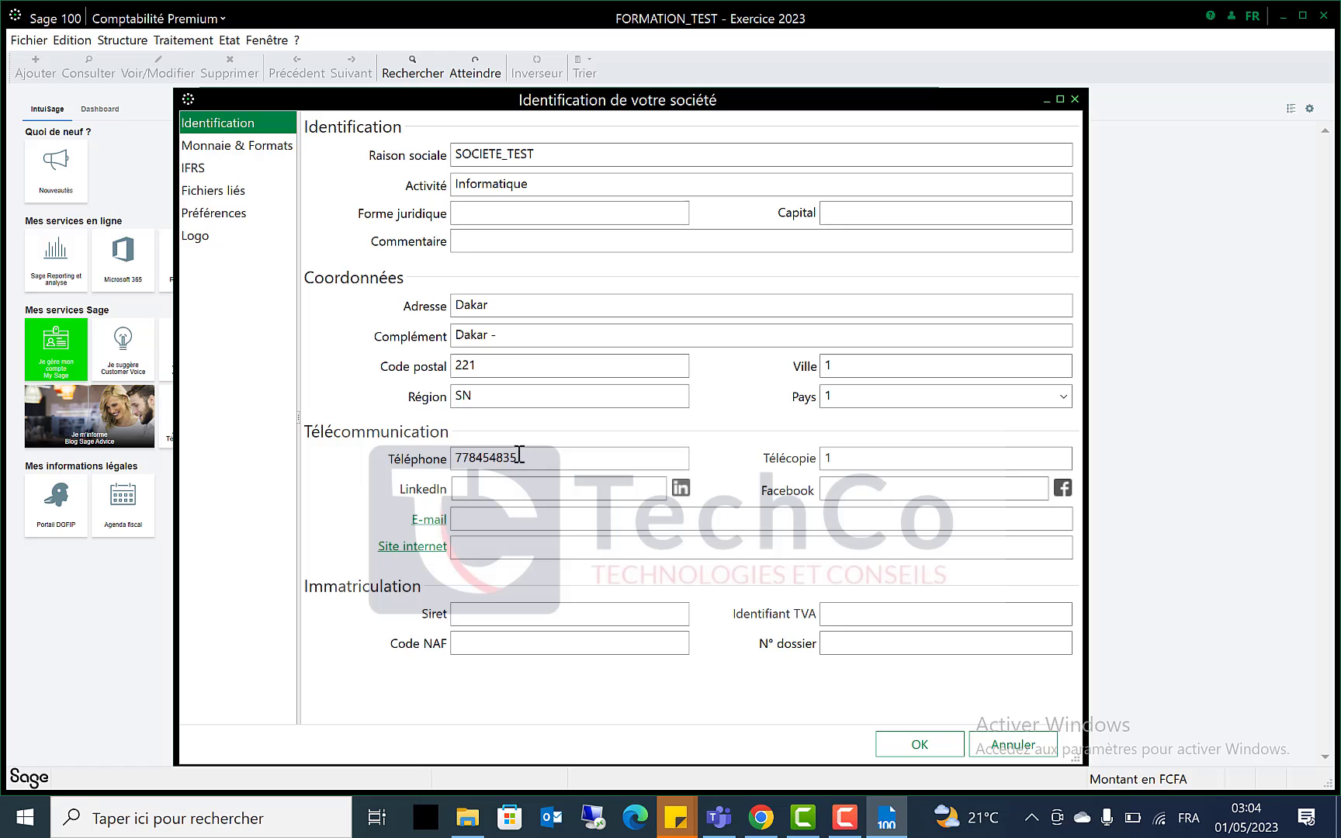
click(512, 334)
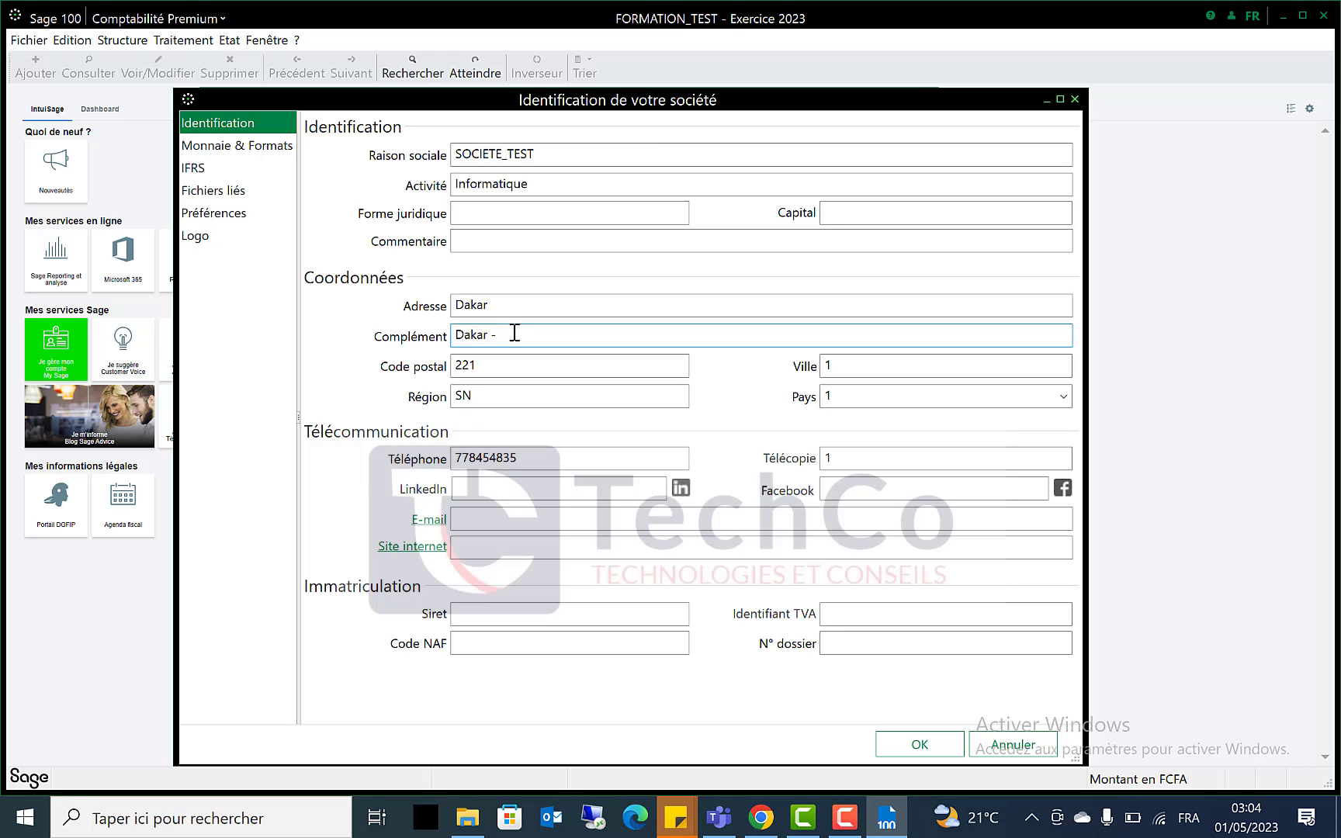
text(Mamelles)
Review the Monnaie & Formats page with FCFA currency, then the 2023 fiscal year list
click(277, 146)
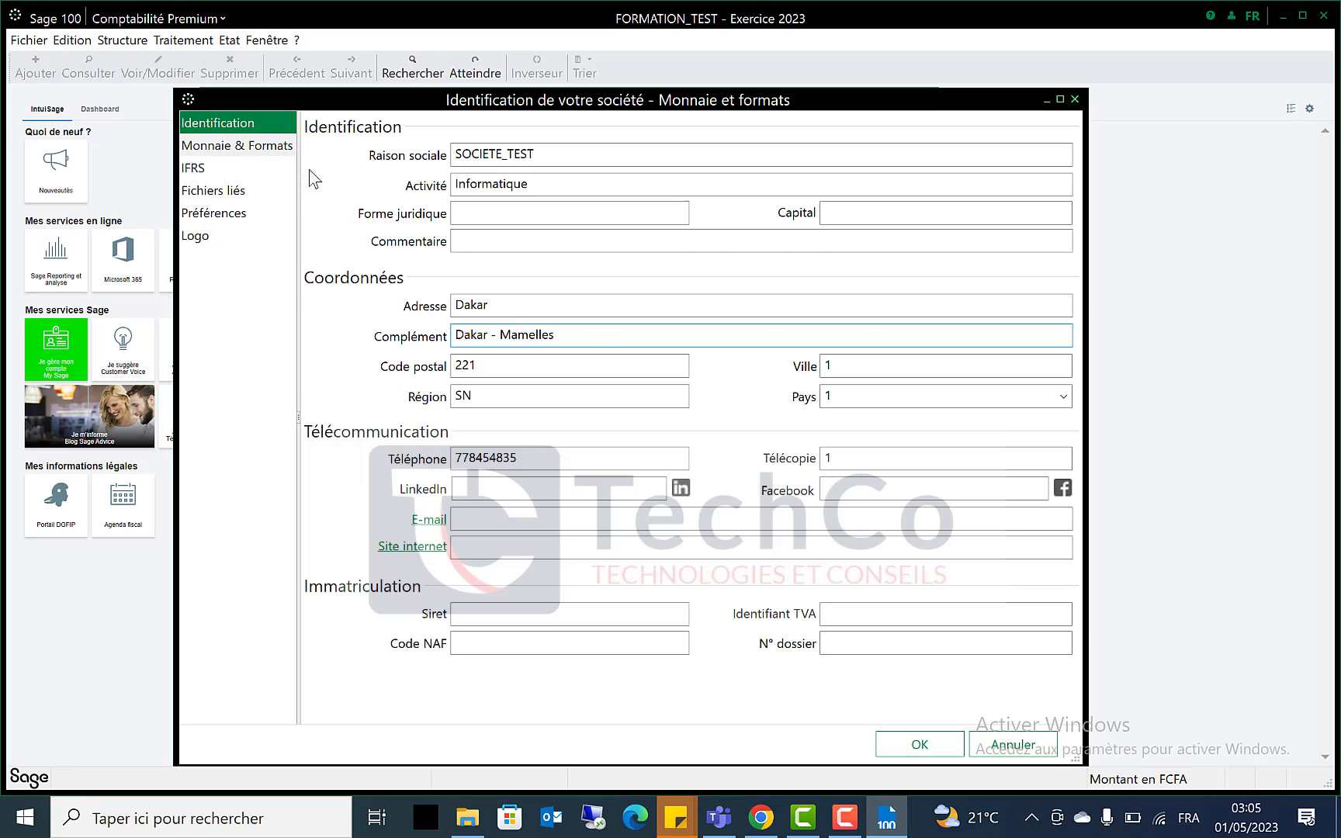
drag(806, 103, 845, 156)
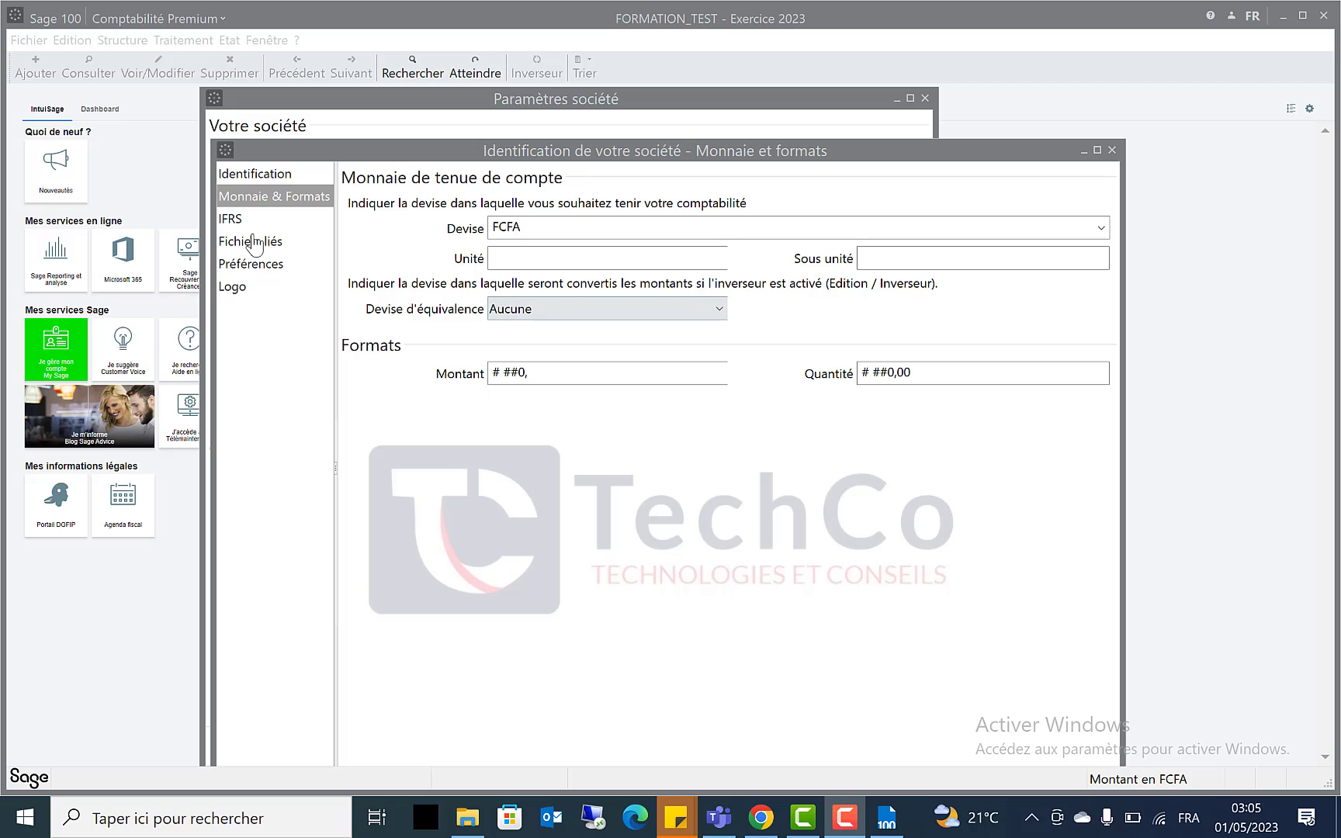
click(1111, 149)
click(410, 166)
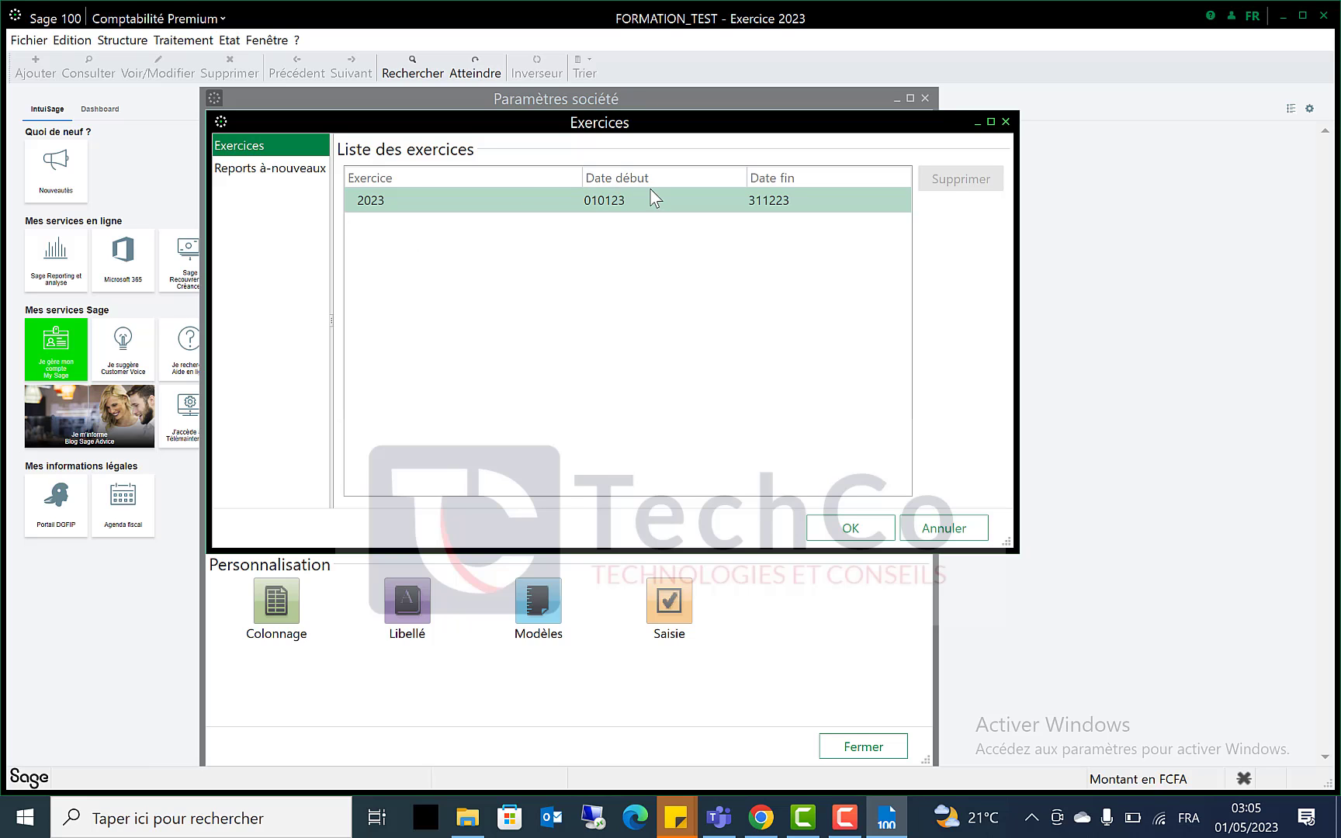
click(1006, 121)
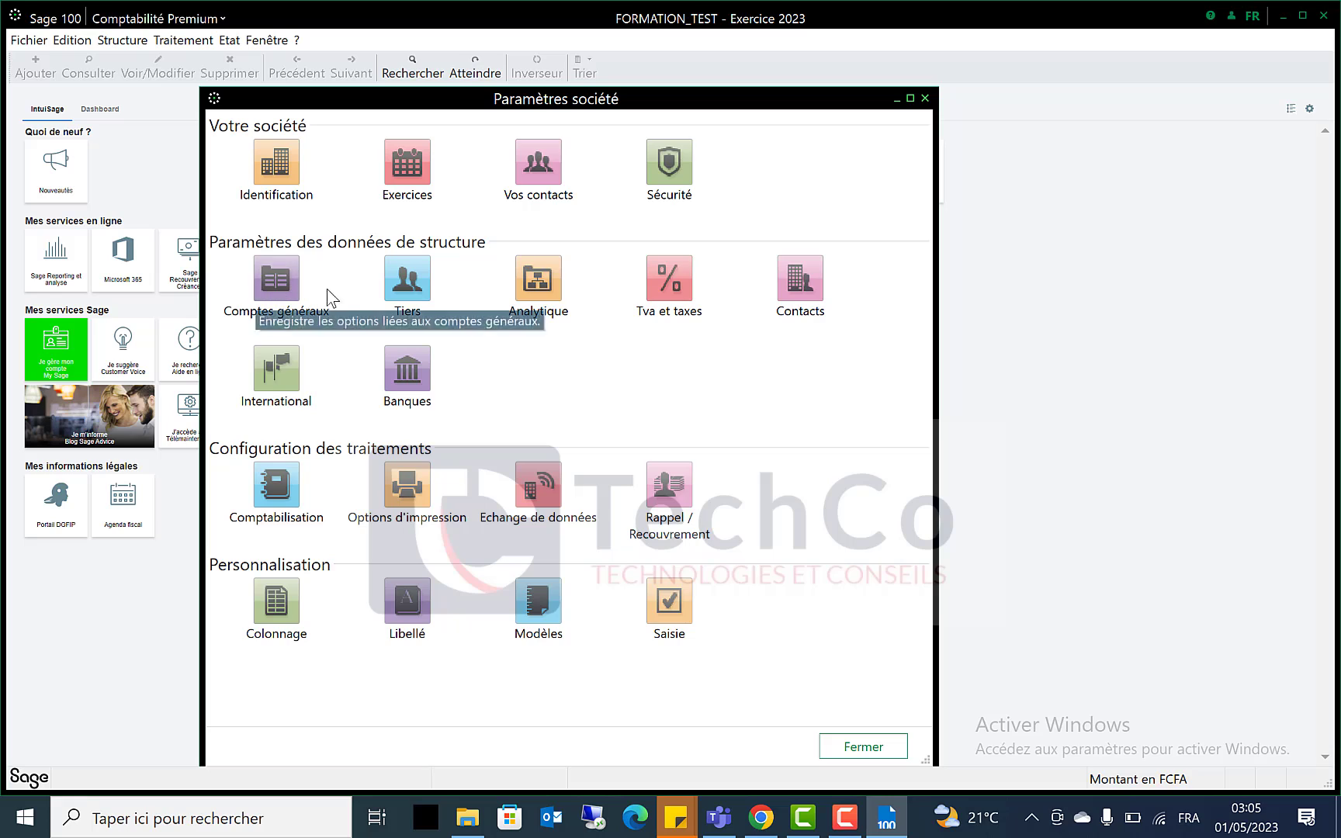
click(297, 299)
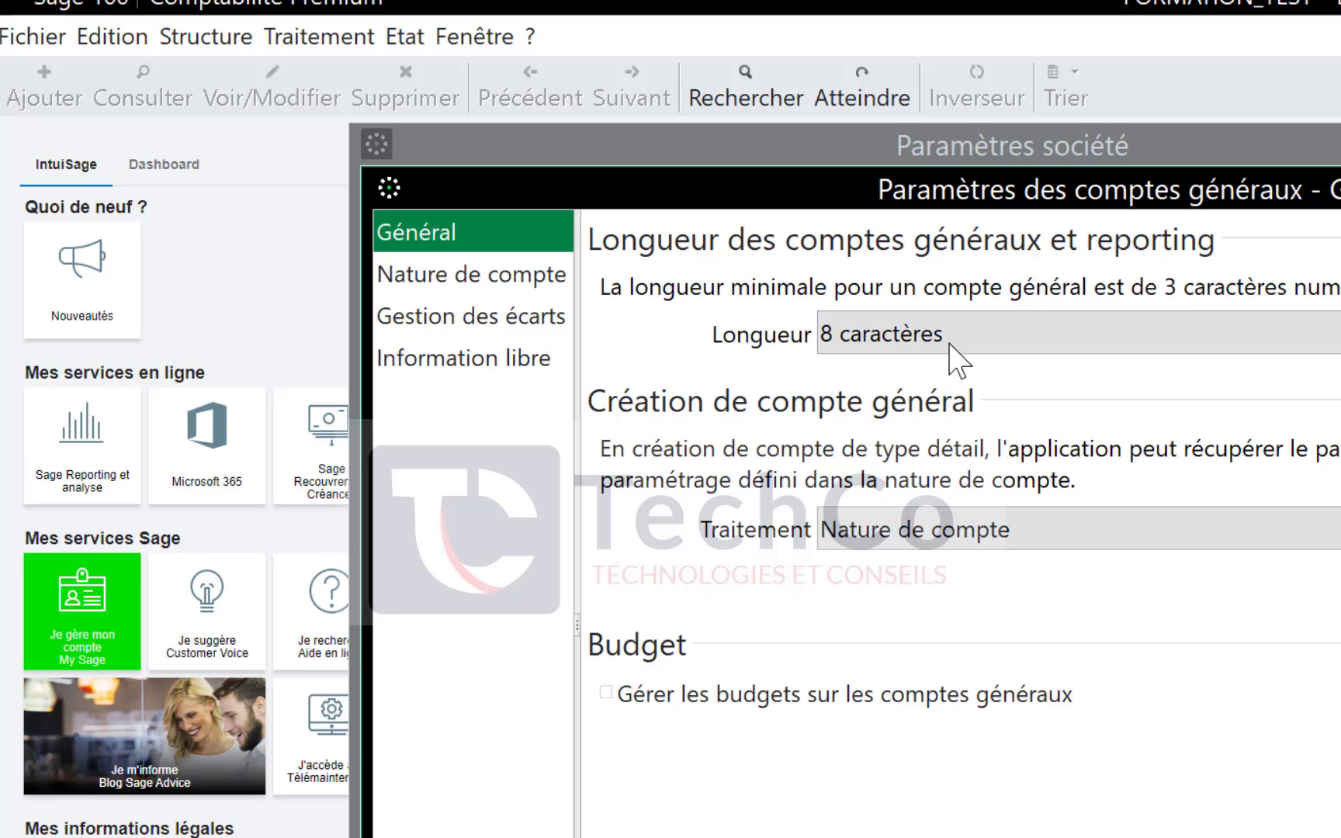
click(949, 341)
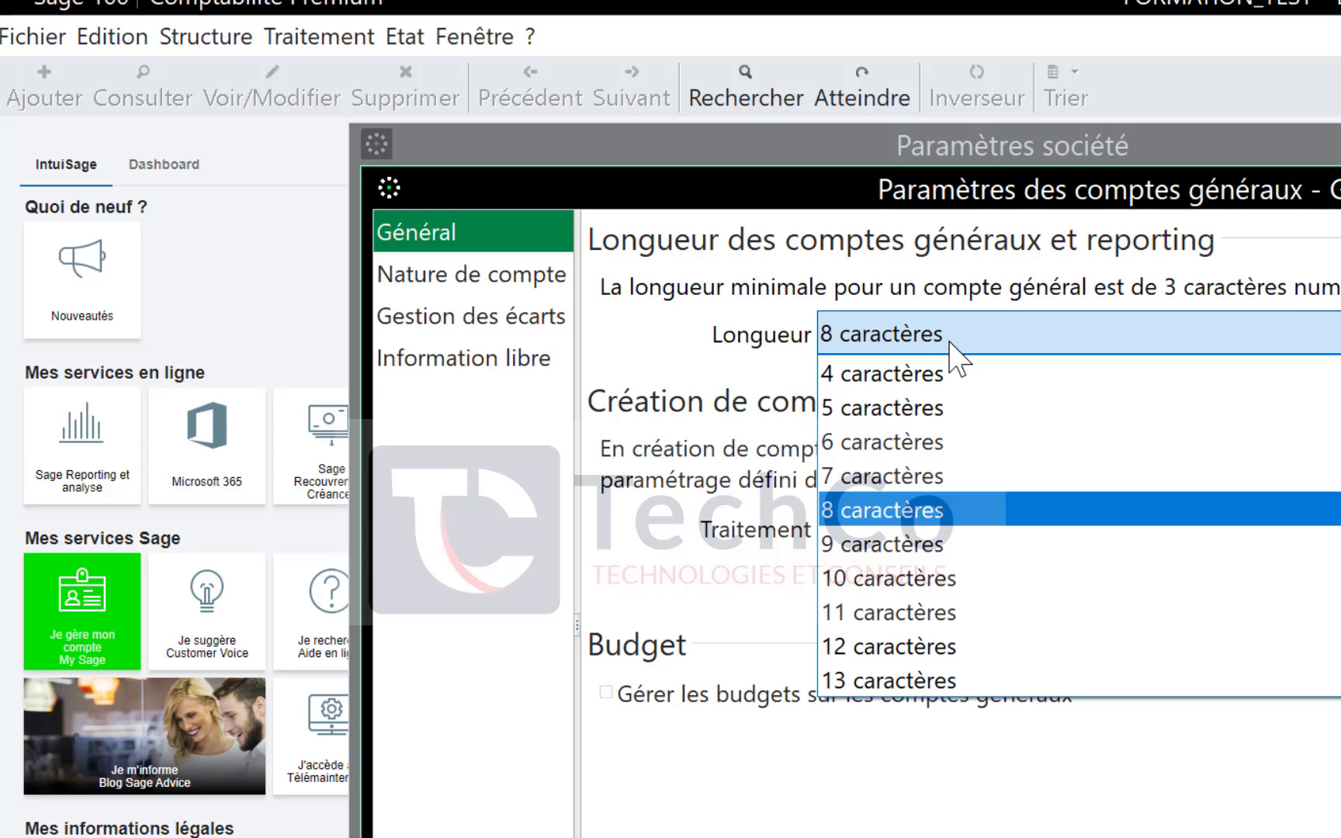
click(950, 343)
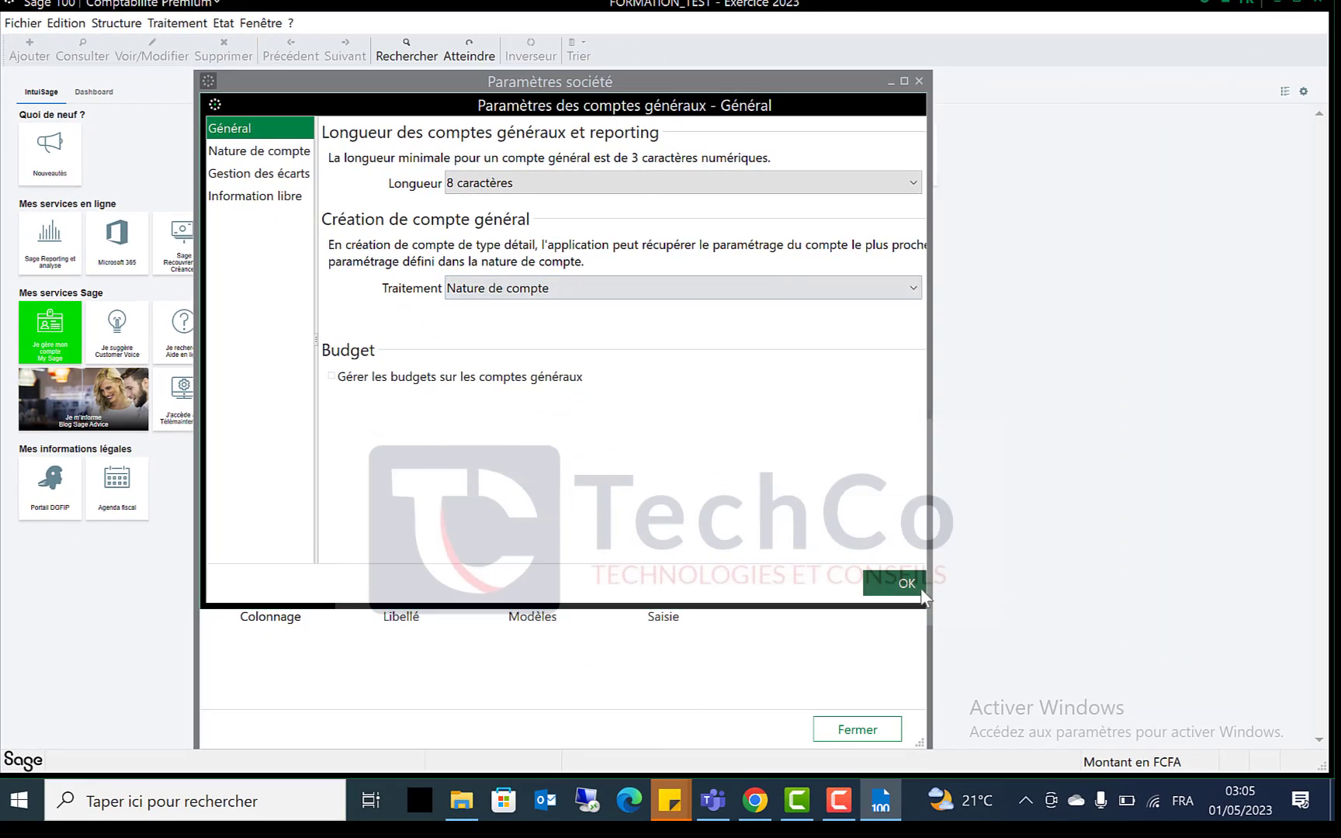
click(906, 583)
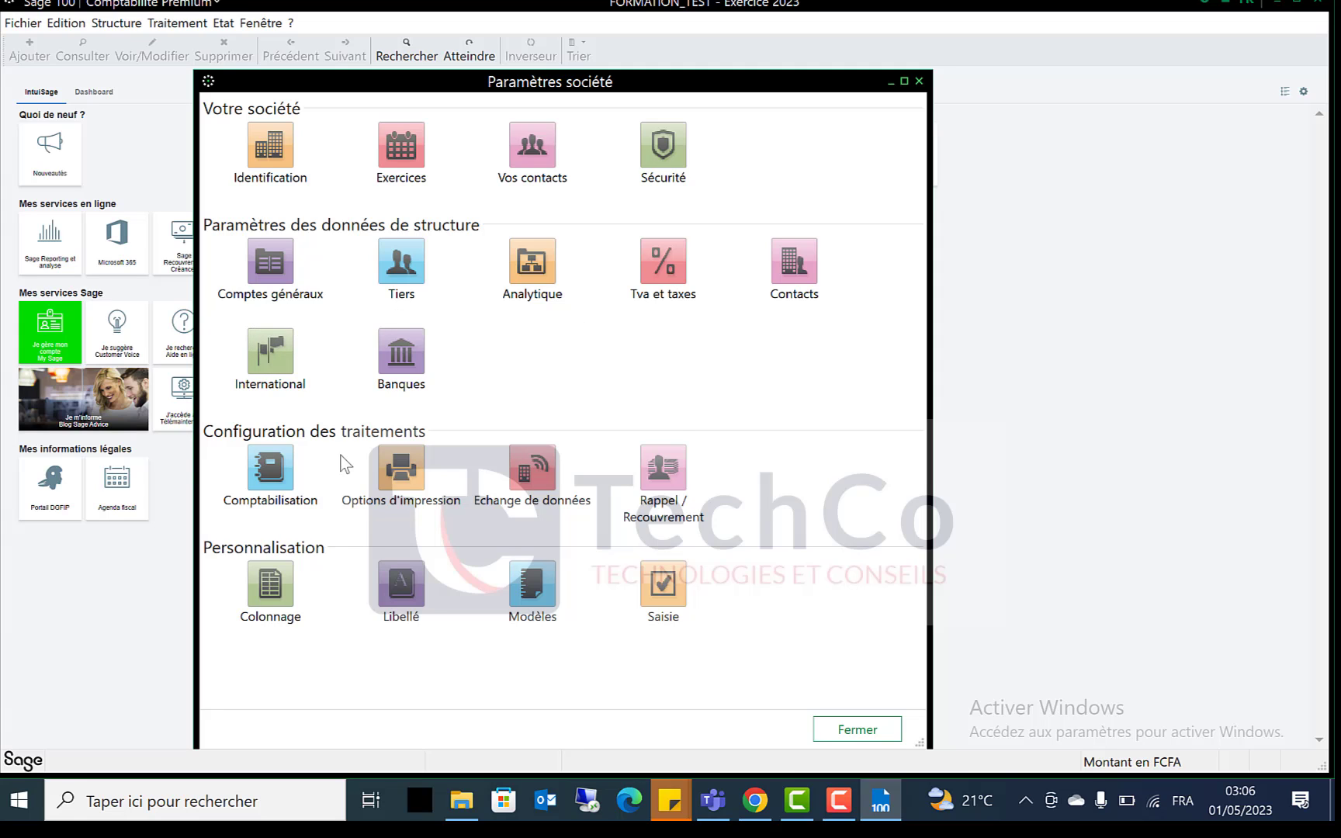
Browse the Tiers pages Codification, Mode de règlement, Gestion des écarts and Général, then close Paramètres société
click(401, 267)
click(254, 153)
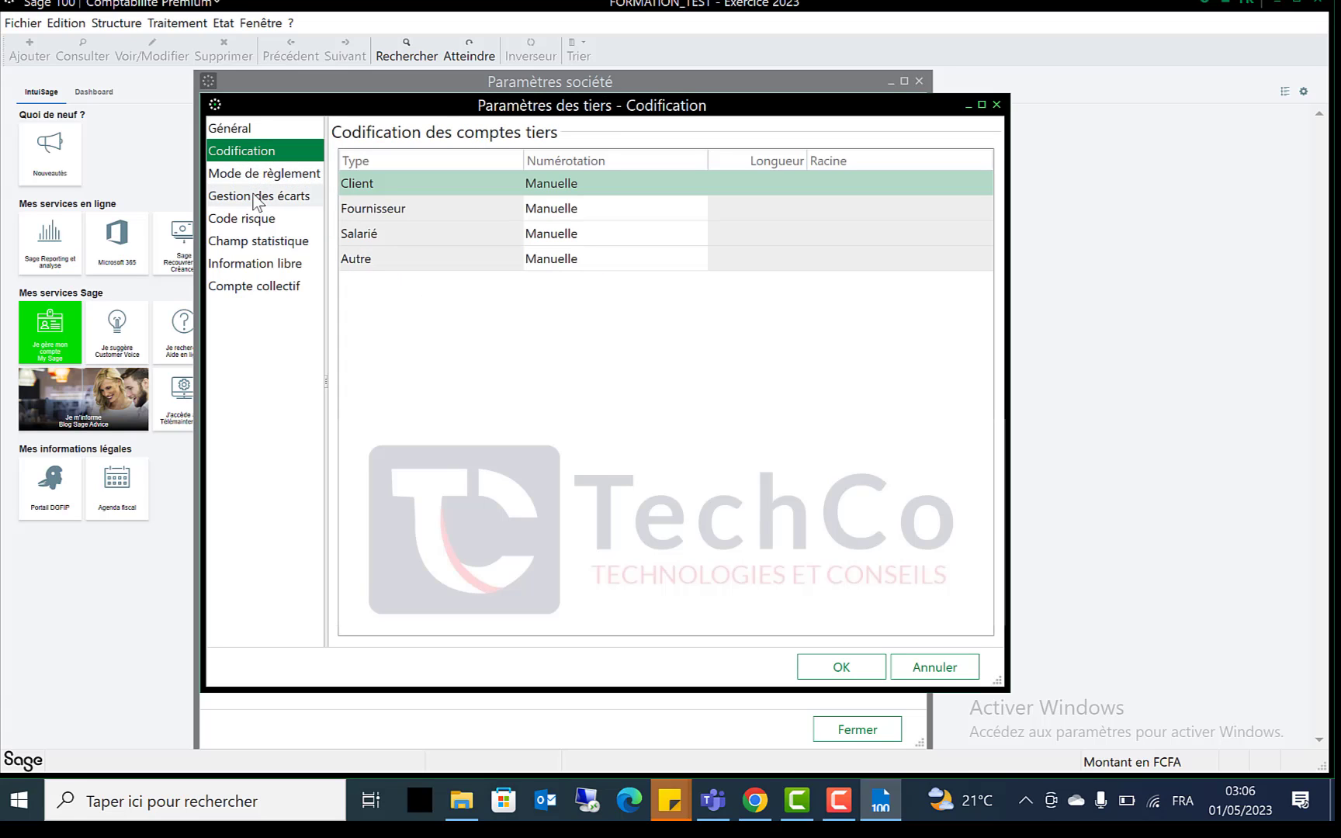
click(267, 171)
click(259, 199)
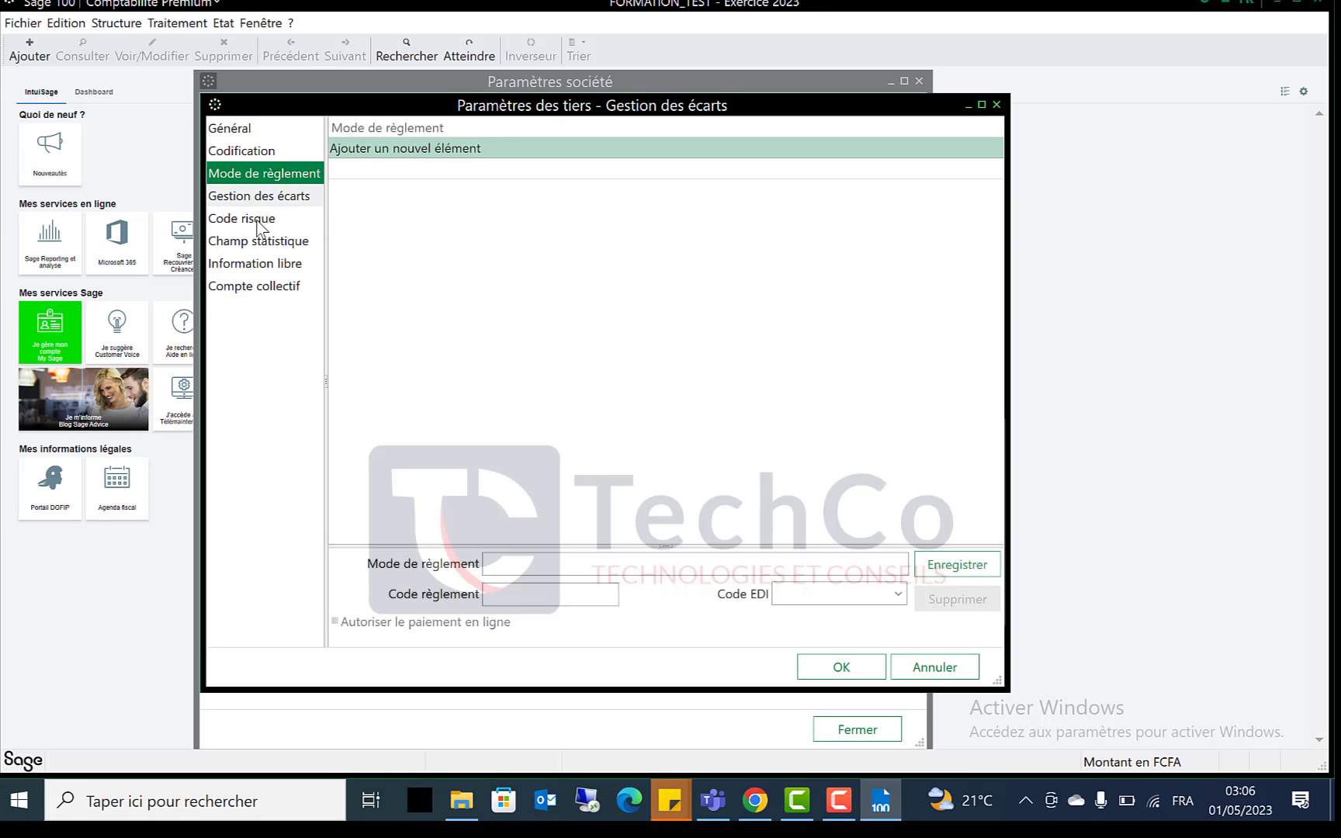
click(245, 130)
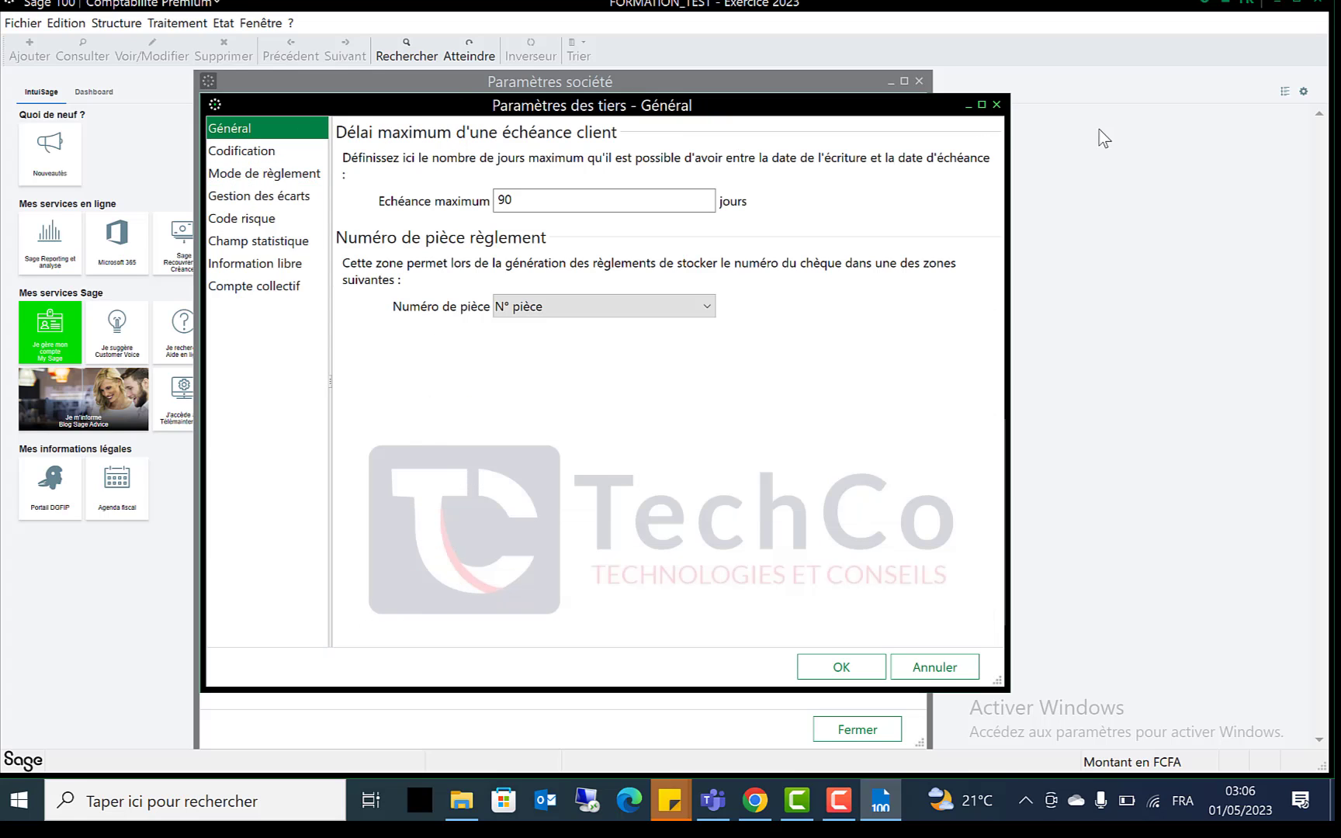
click(996, 104)
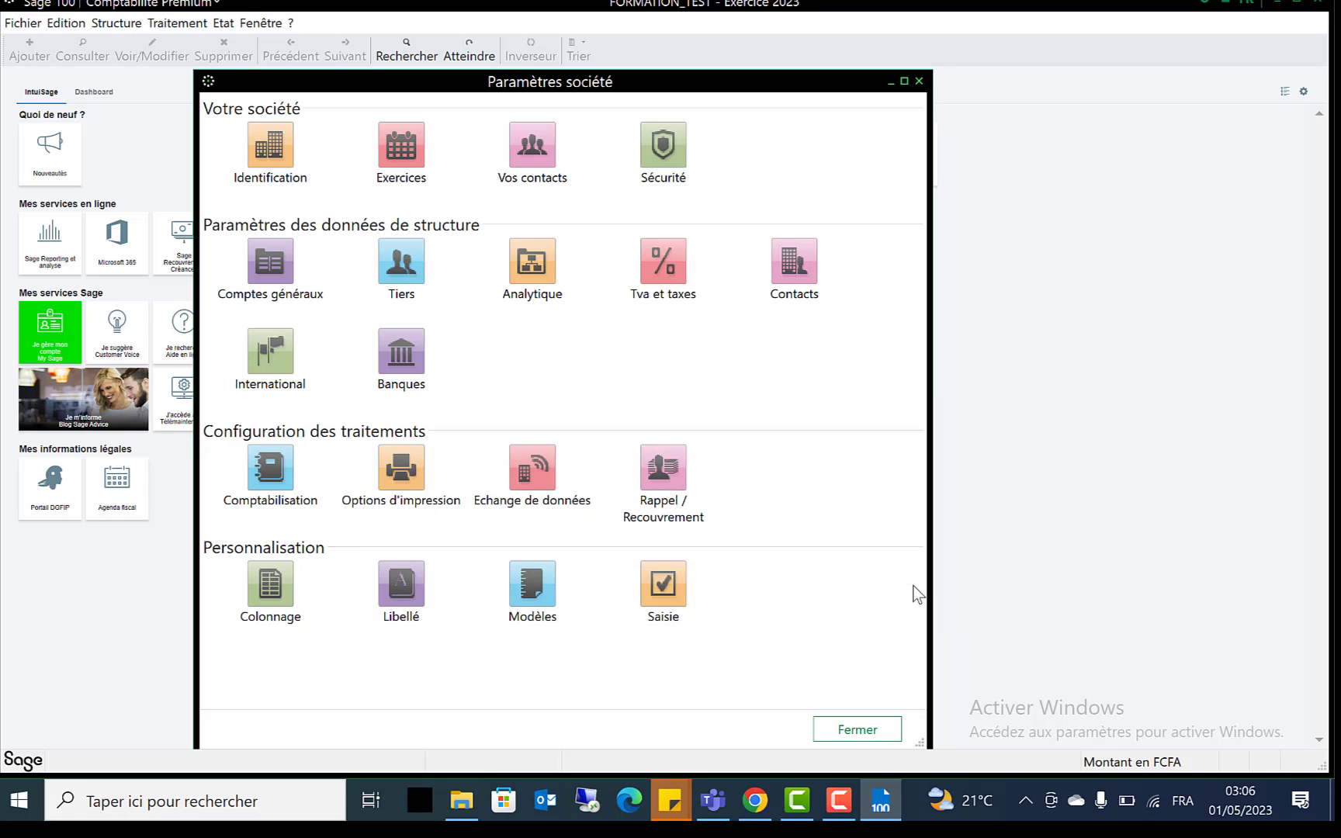
click(857, 730)
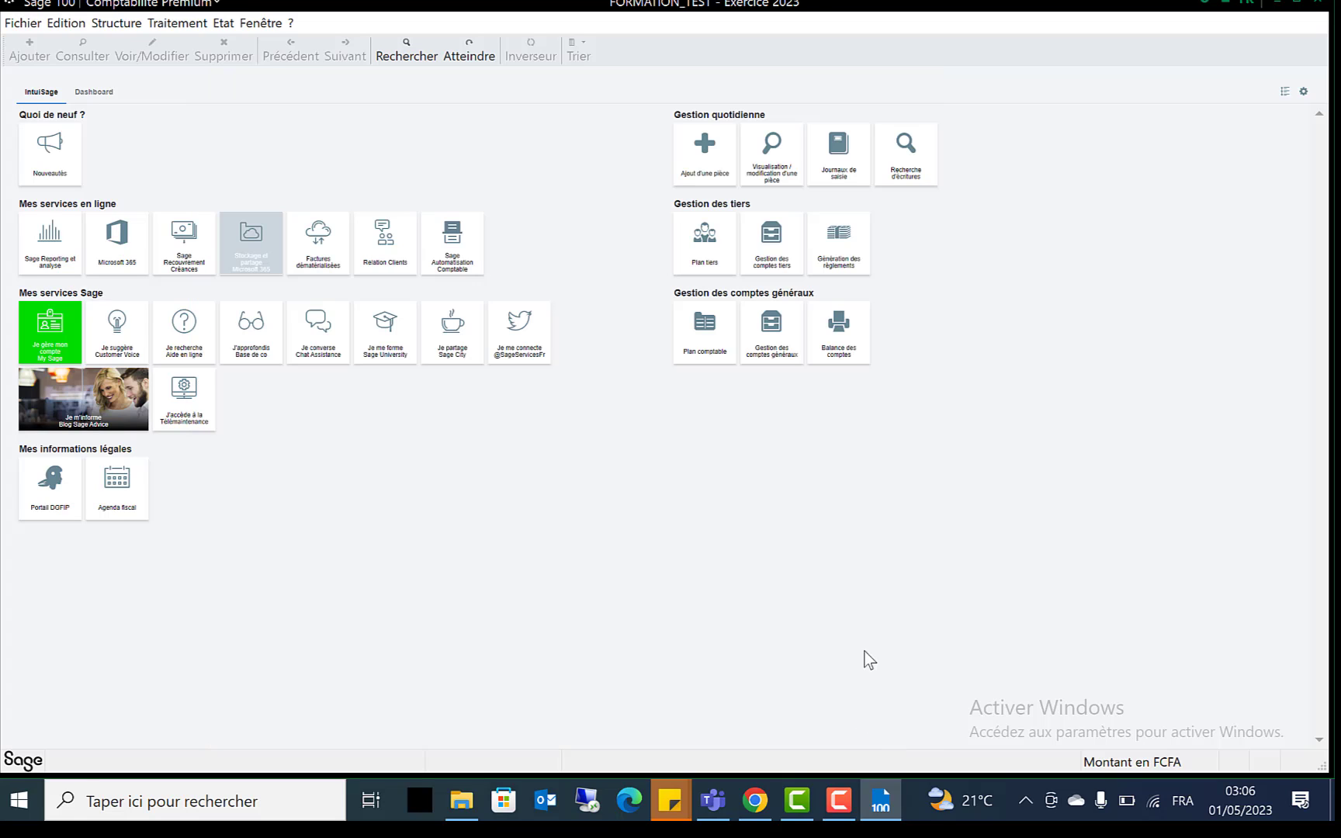